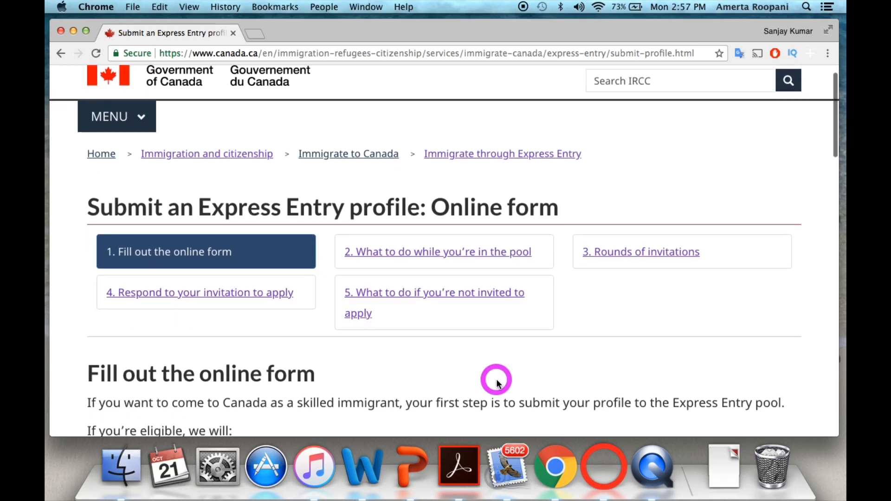
pyautogui.scroll(-11, 496, 380)
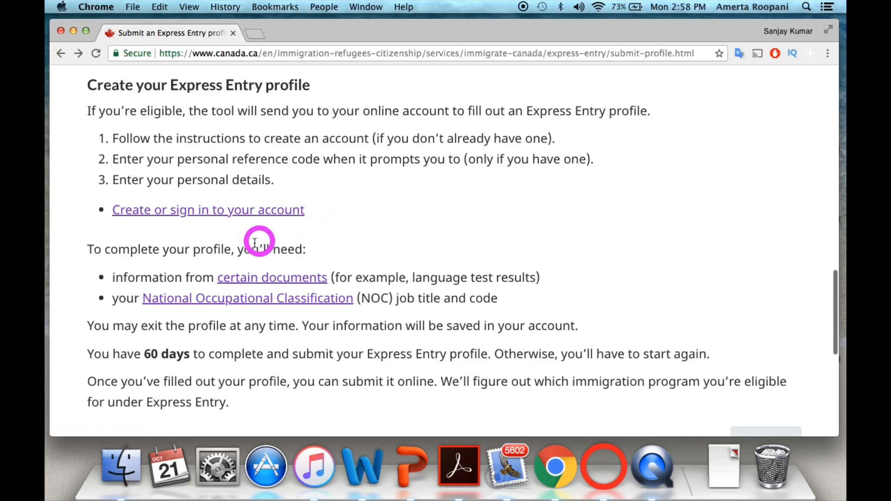
# Go from the Express Entry profile instructions to the account sign-in page and choose to sign in with GCKey.
pyautogui.click(168, 213)
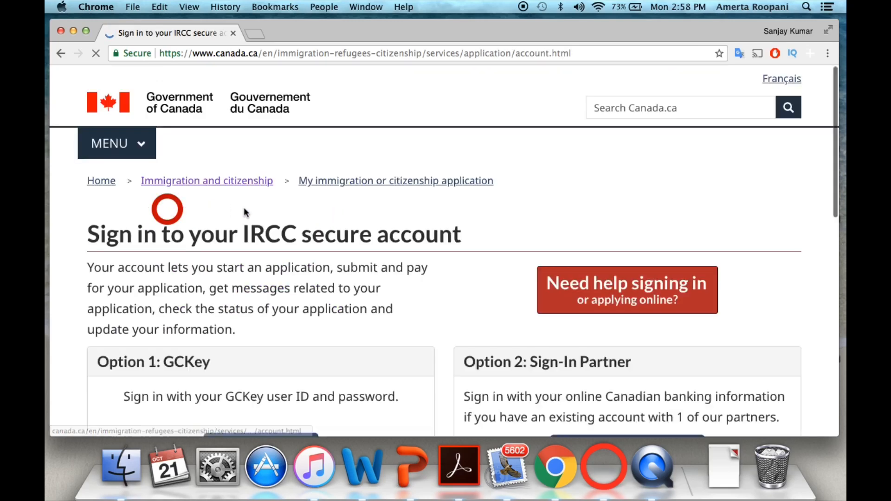
pyautogui.scroll(-3, 368, 284)
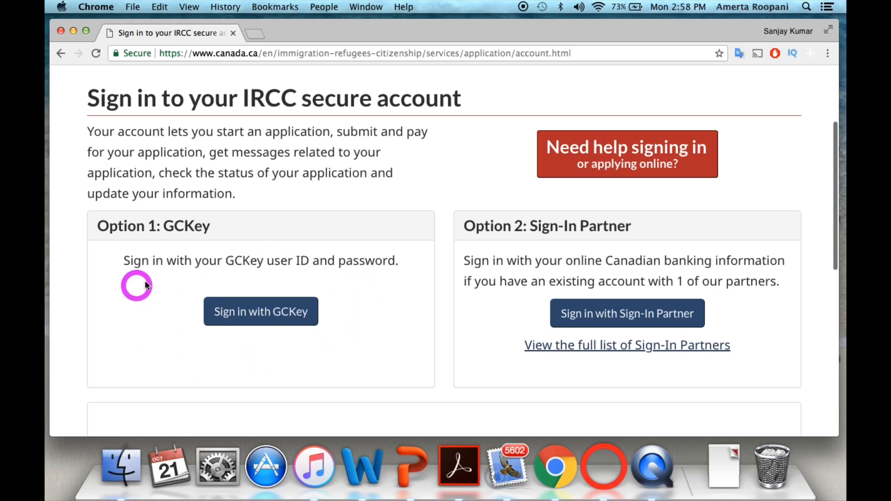
pyautogui.click(228, 311)
# Start the GCKey sign-up and accept its Terms and Conditions of Use.
pyautogui.scroll(-3, 420, 366)
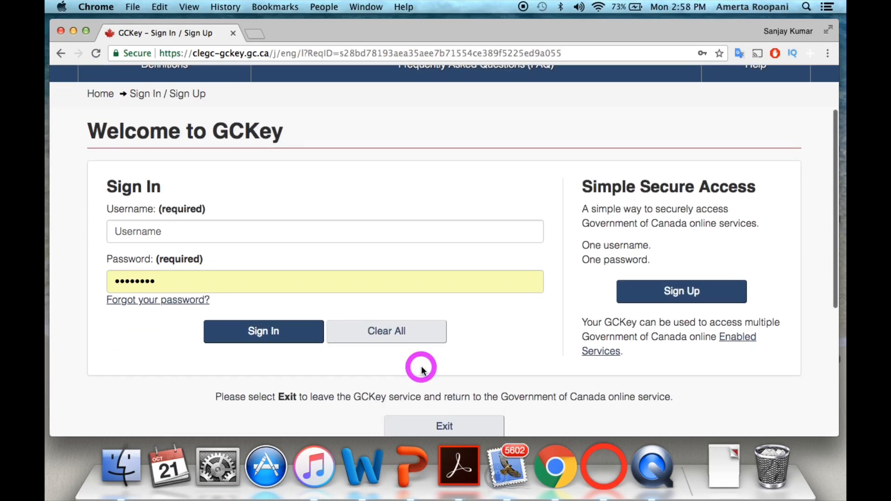
pyautogui.scroll(-2, 422, 370)
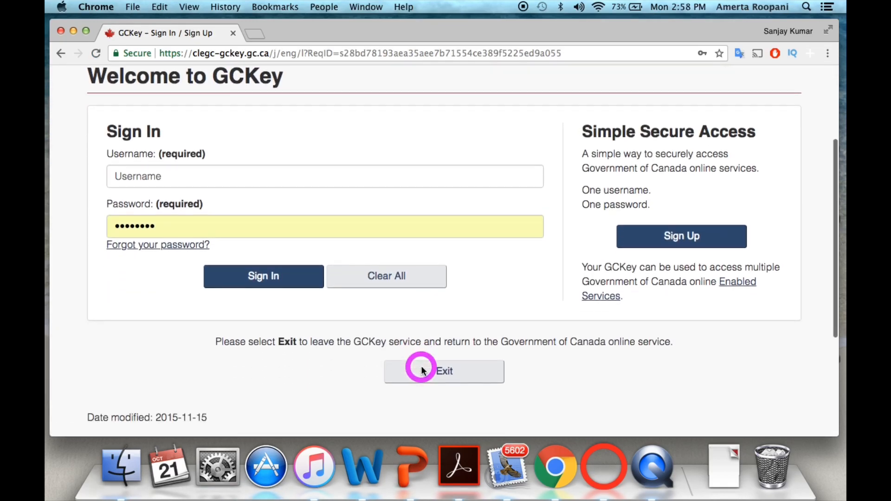
pyautogui.click(673, 237)
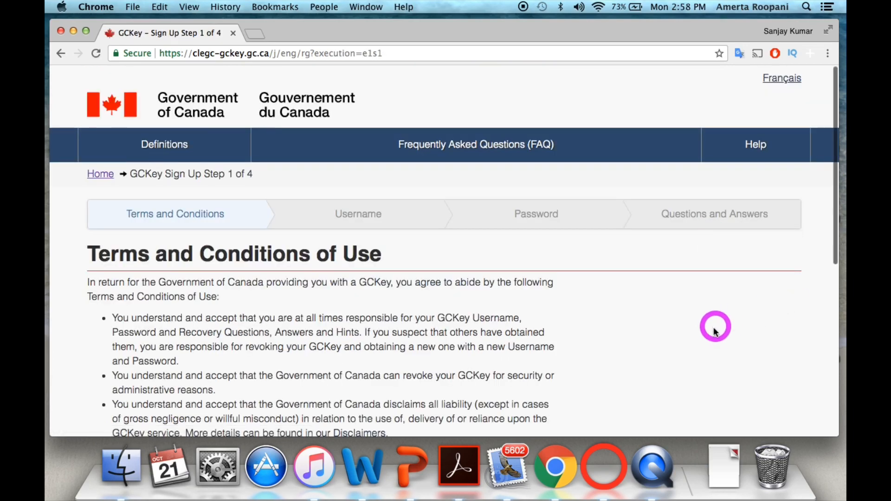
pyautogui.scroll(-5, 713, 326)
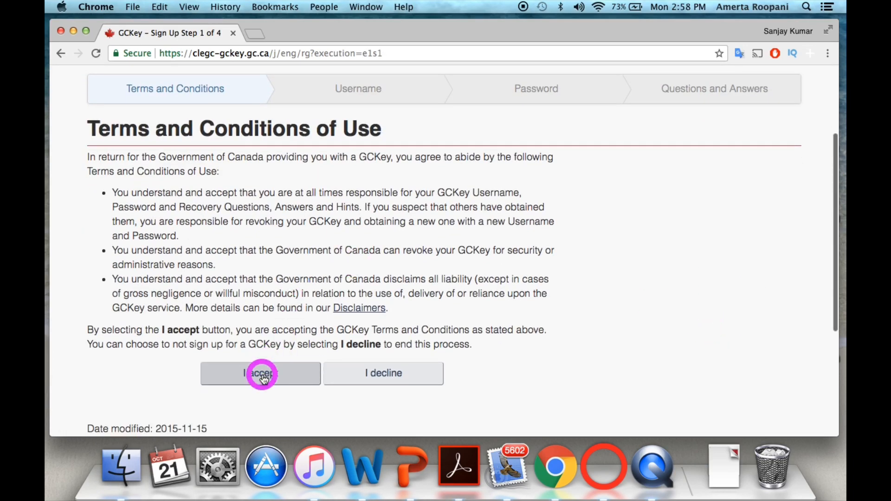
pyautogui.click(263, 377)
# Create an available GCKey username of 8 to 16 characters and submit it.
pyautogui.scroll(-5, 487, 336)
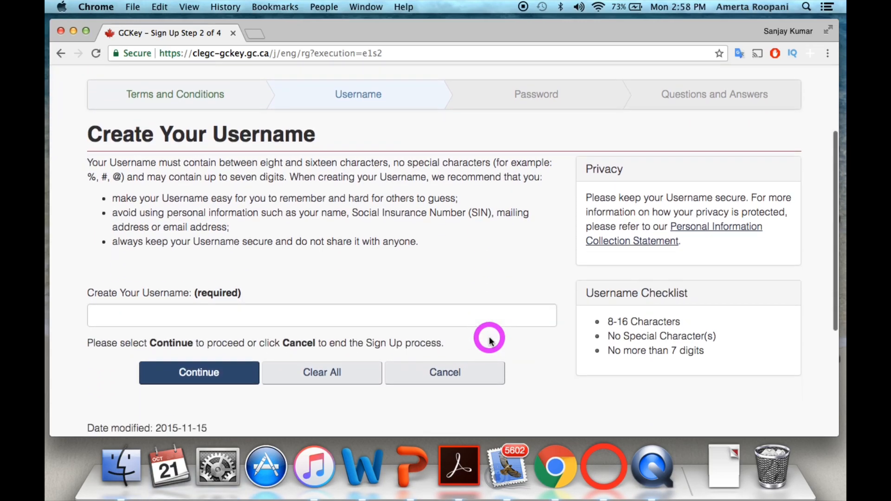
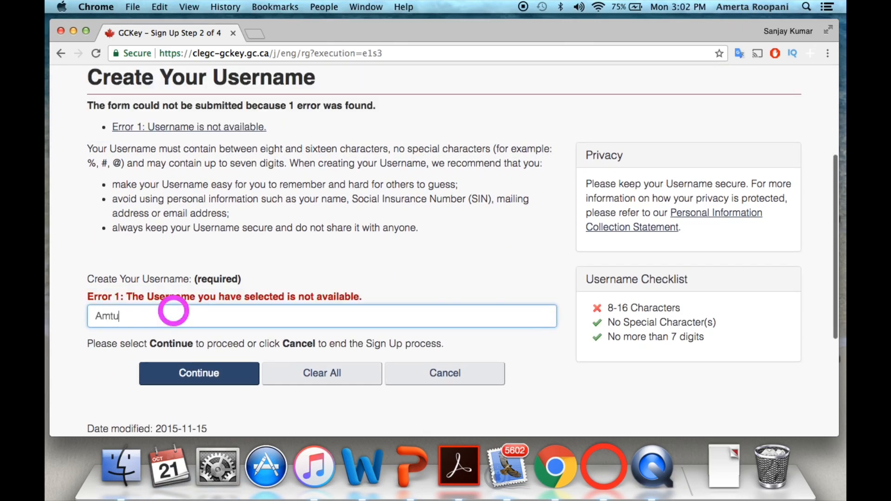
pyautogui.click(221, 376)
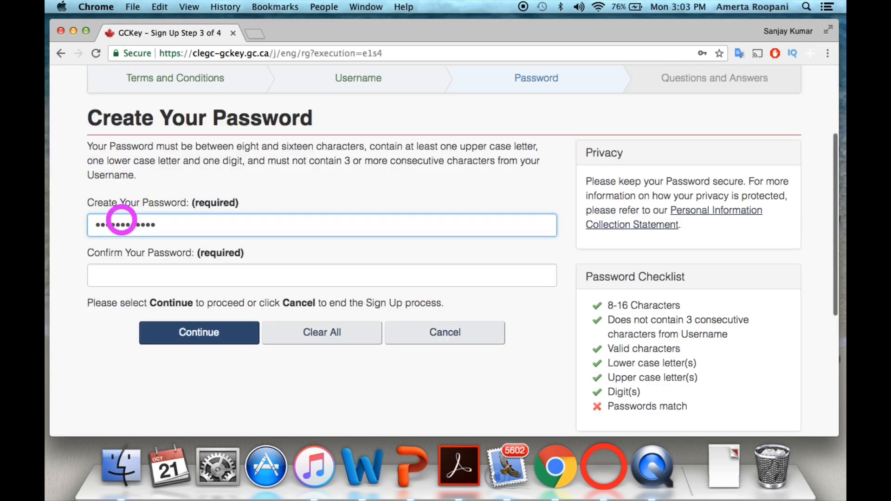
# Enter the same new GCKey password in the create and confirm password fields and submit it.
pyautogui.click(135, 276)
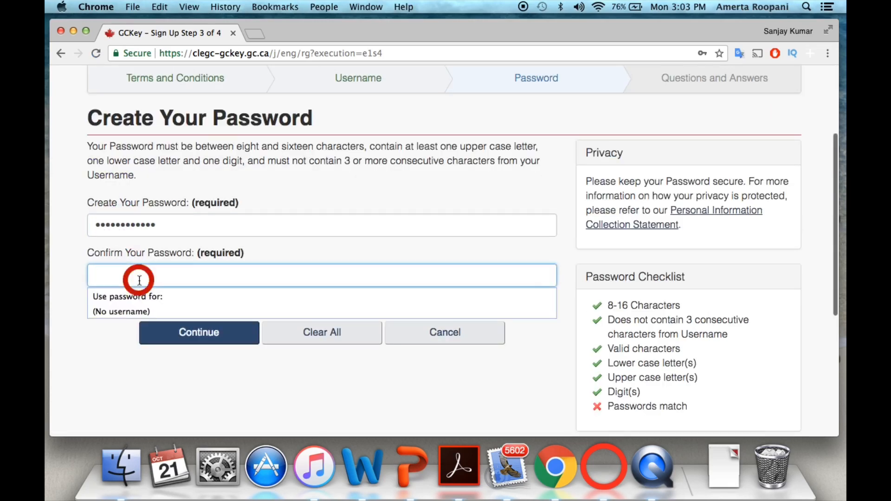
pyautogui.write('•••••')
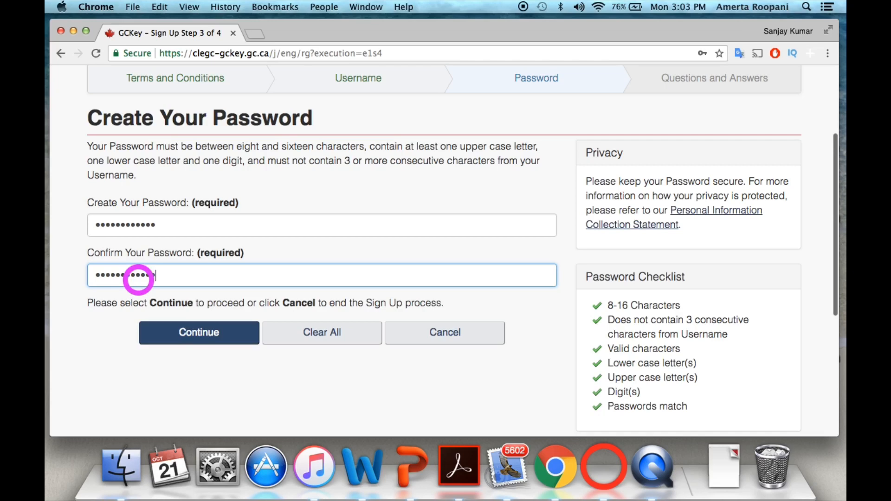
pyautogui.click(199, 333)
# Choose the recovery question "What make of car did I first drive?", fill in the recovery answer, memorable person, memorable date and both hints, and submit the form.
pyautogui.scroll(-2, 334, 234)
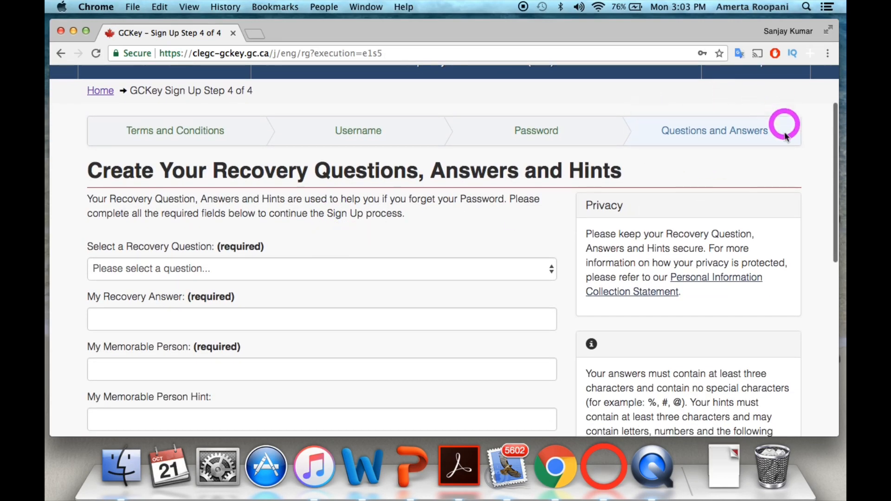
pyautogui.scroll(-3, 538, 218)
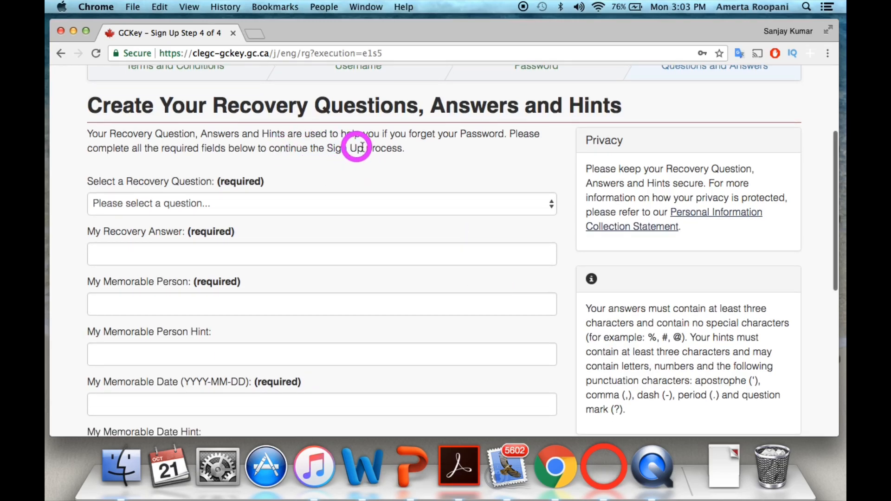
pyautogui.click(311, 207)
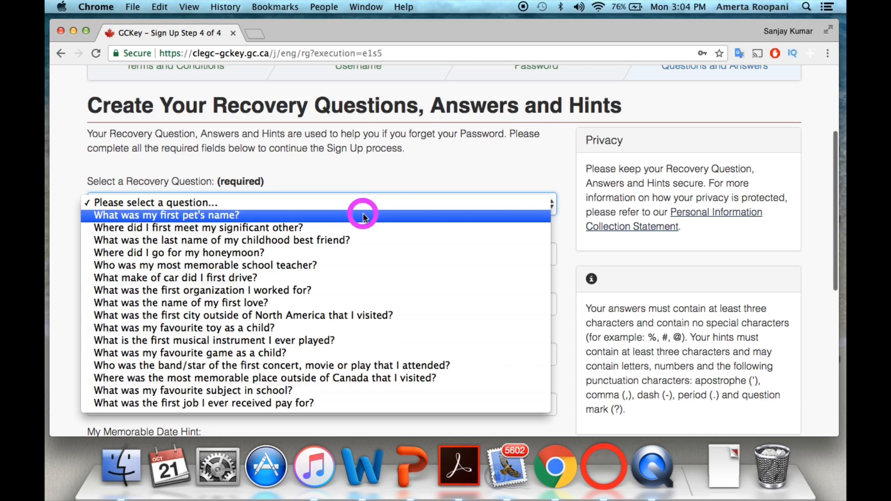
pyautogui.click(330, 278)
pyautogui.click(274, 254)
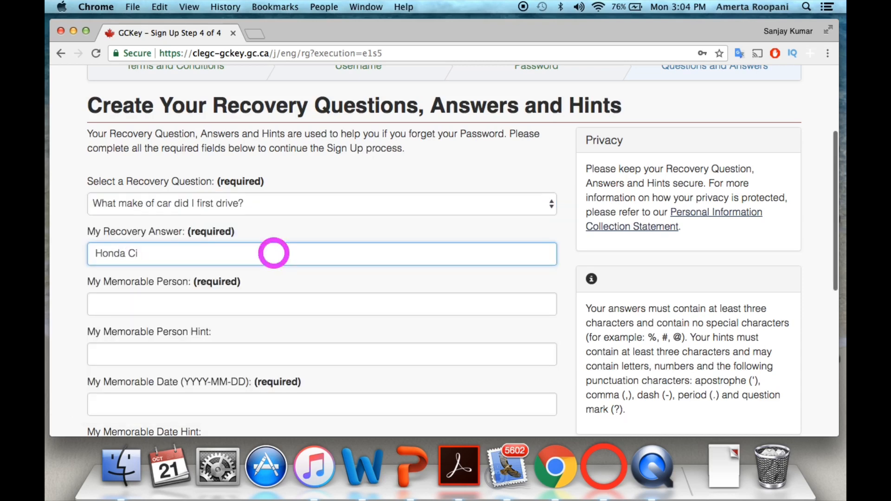
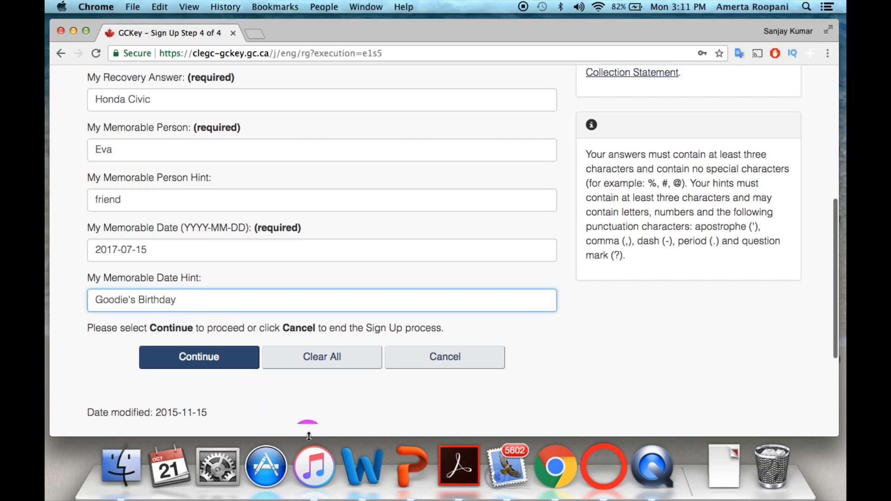
pyautogui.click(199, 358)
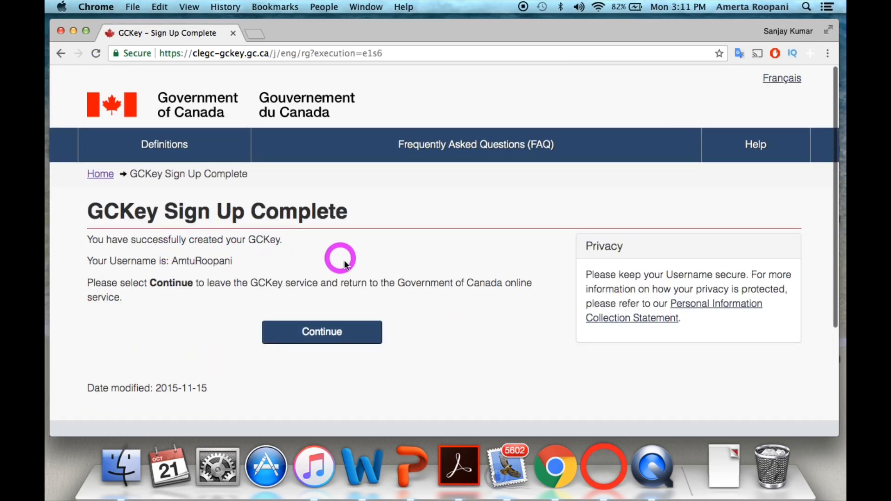
# Leave the completed GCKey sign-up for the immigration online service and accept its Terms and Conditions.
pyautogui.click(333, 335)
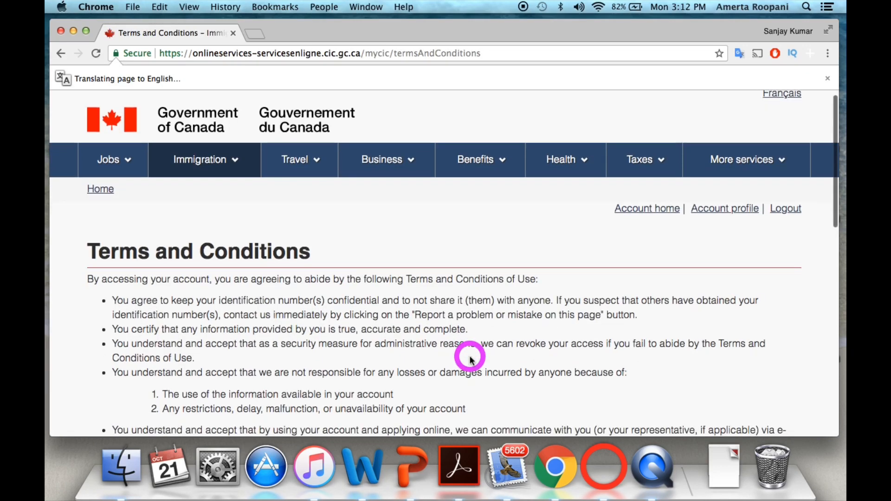
pyautogui.scroll(-5, 470, 357)
pyautogui.click(108, 369)
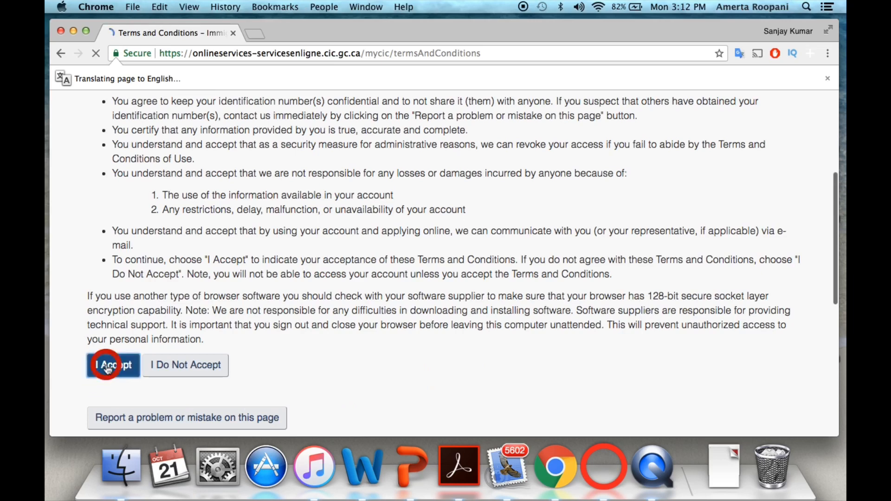
# Fill in the account form with the applicant's given name, last name and e-mail address, with English as the preferred notification language.
pyautogui.scroll(-5, 348, 378)
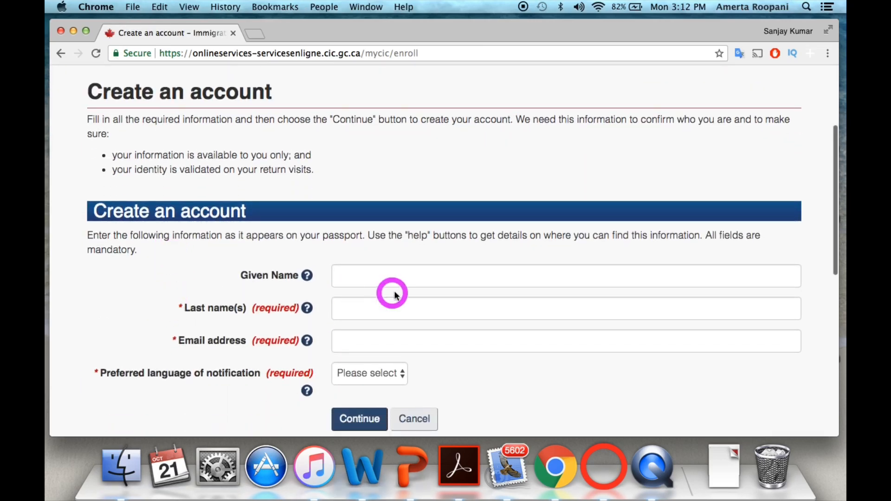
pyautogui.click(398, 275)
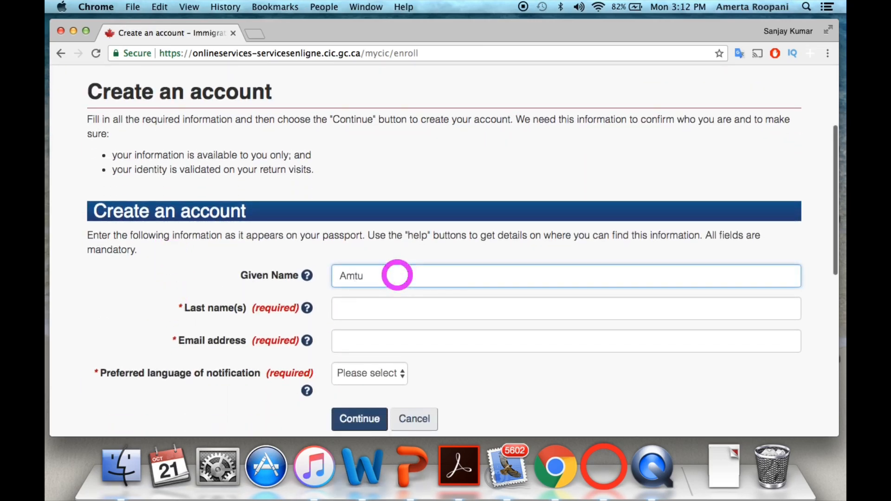
pyautogui.click(394, 307)
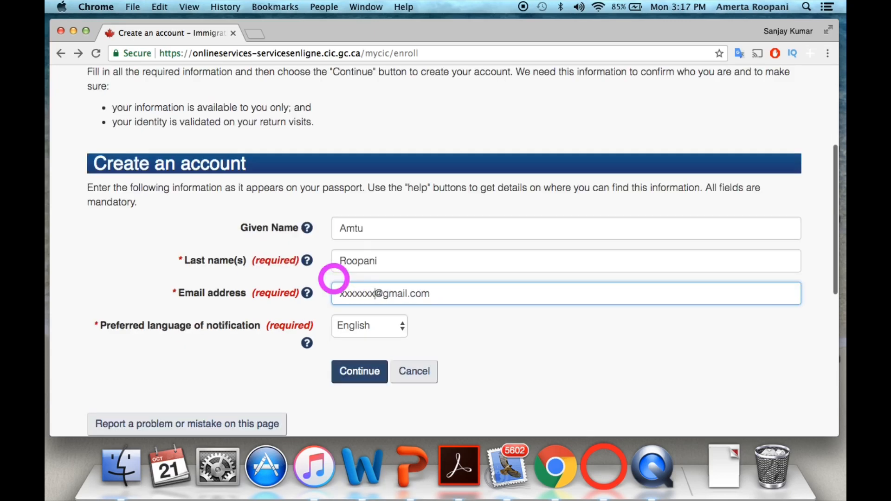
pyautogui.scroll(-1, 547, 366)
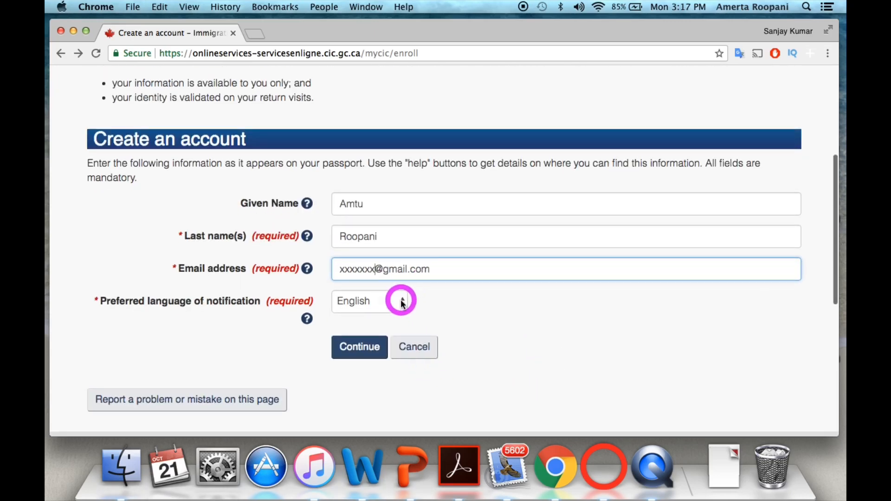
pyautogui.click(399, 301)
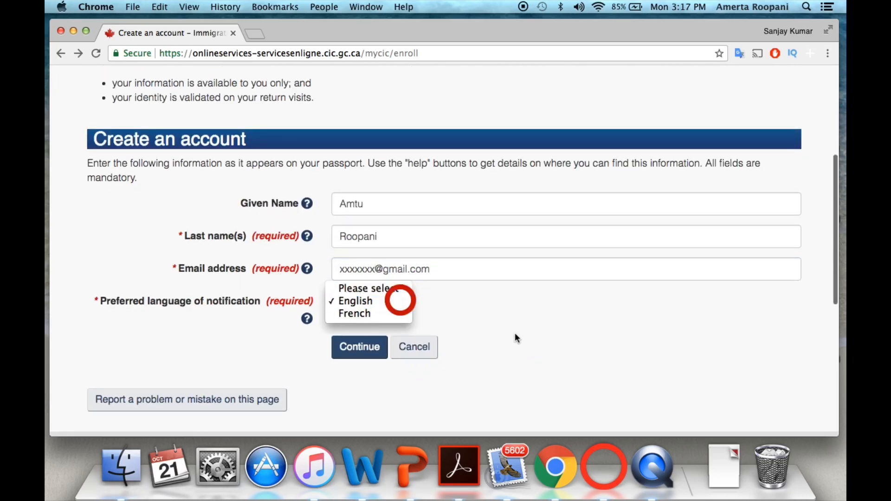
# Enter "Favourite Actor" as security question 1 and fill in its answer.
pyautogui.click(502, 225)
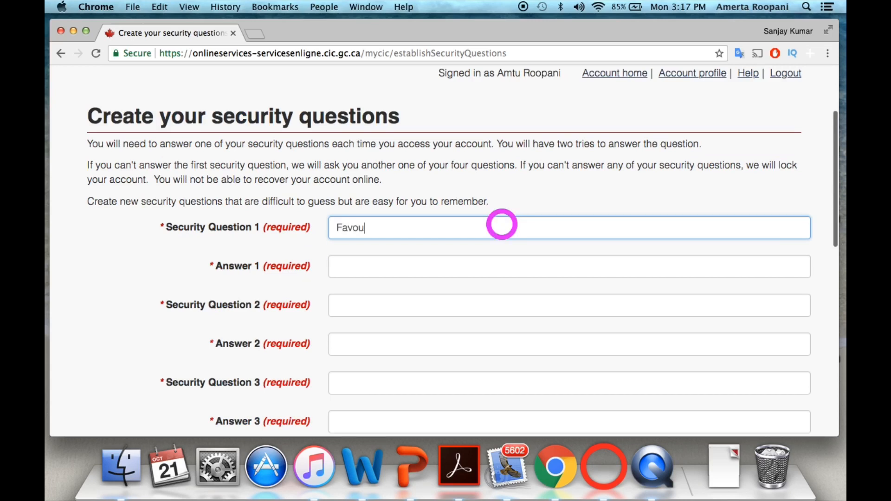
pyautogui.click(469, 267)
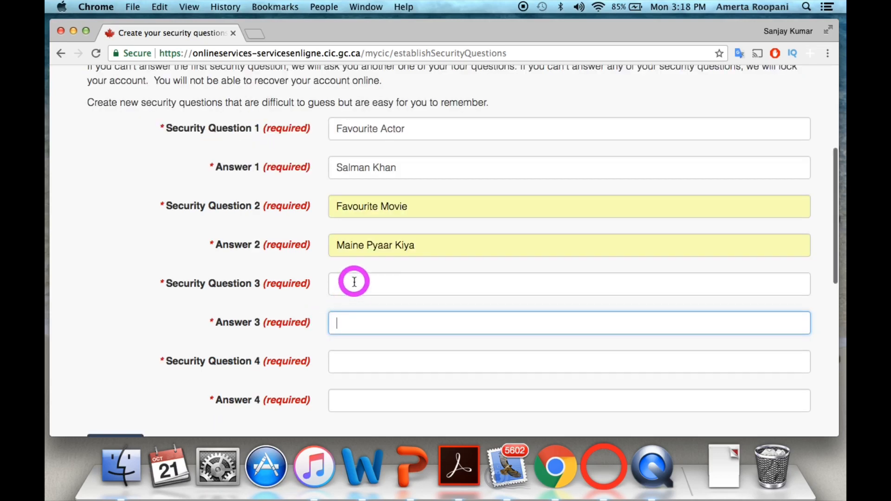
# Enter "Favourite Movie" as security question 2 and "Favourite Food" as security question 3, and fill in their answers.
pyautogui.click(353, 282)
pyautogui.write('F')
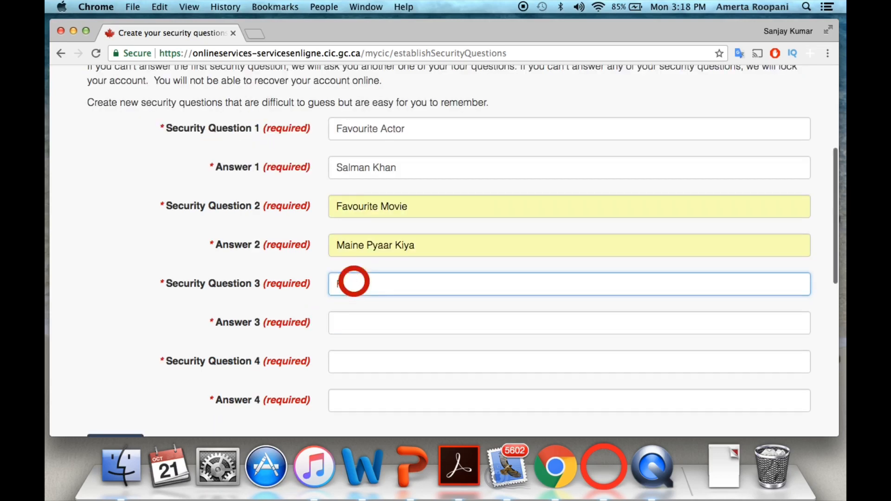
pyautogui.write('avourite Food')
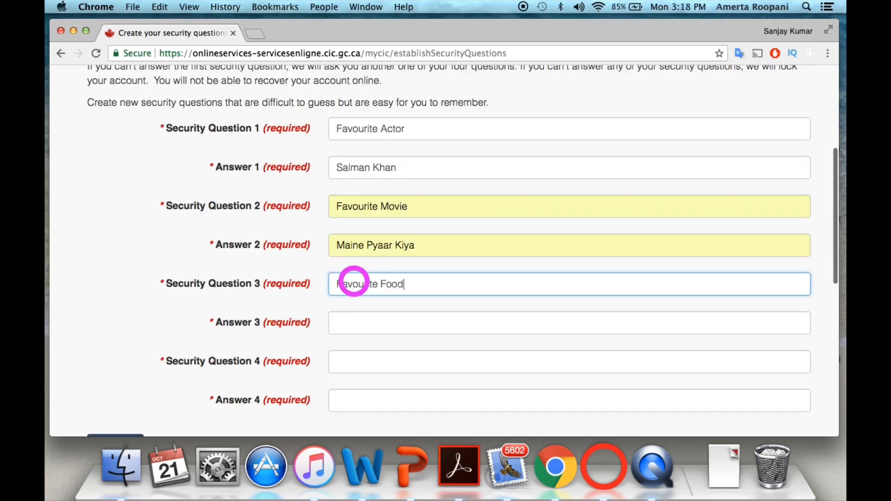
pyautogui.click(387, 326)
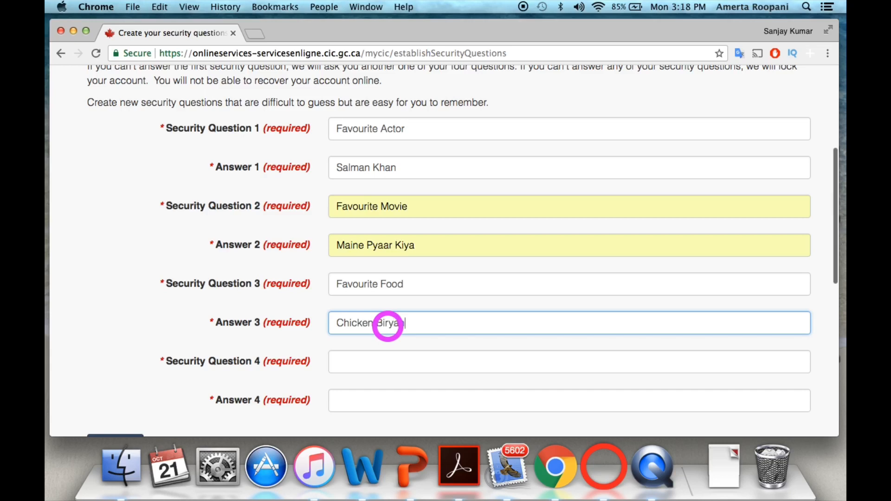
# Enter "Favourite Colour" as security question 4, fill in its answer and submit the security questions.
pyautogui.click(572, 392)
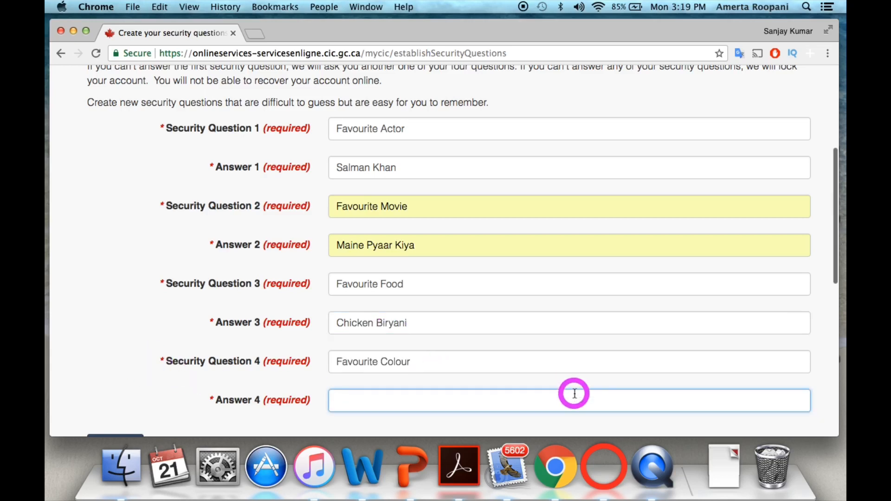
pyautogui.scroll(-3, 574, 394)
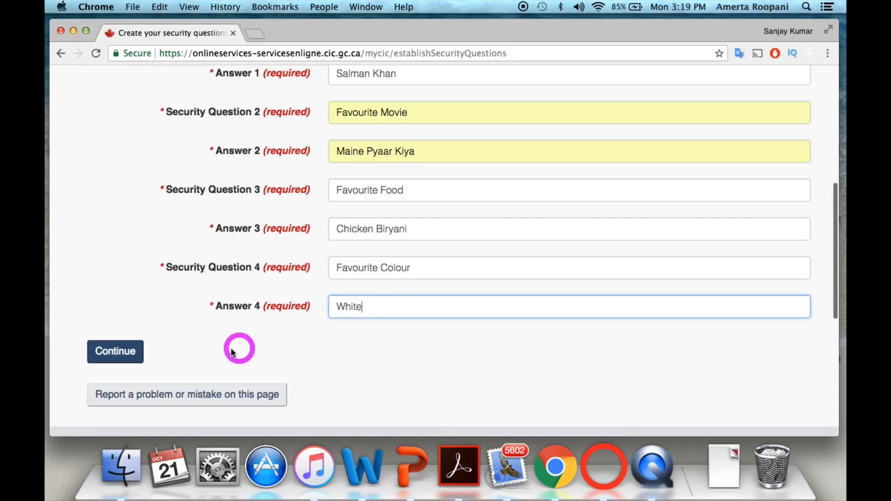
pyautogui.click(133, 352)
# Start an "Apply to come to Canada" application from the account page.
pyautogui.scroll(-5, 423, 399)
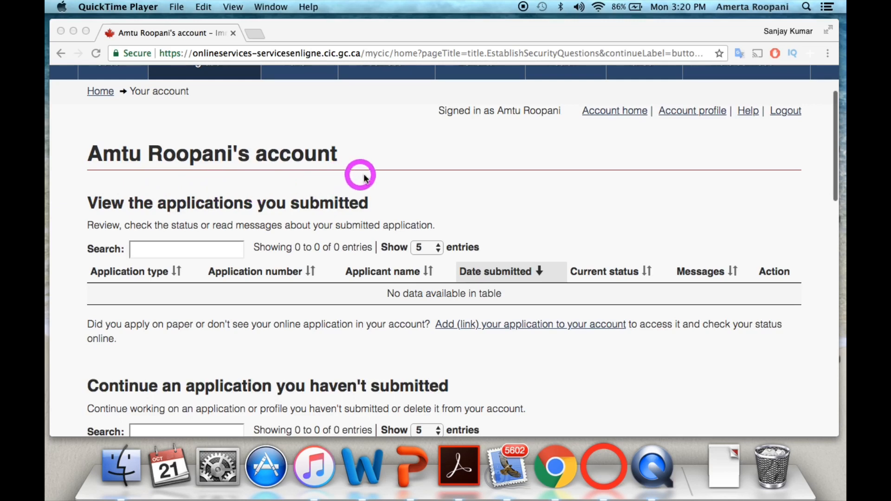
pyautogui.scroll(-4, 431, 201)
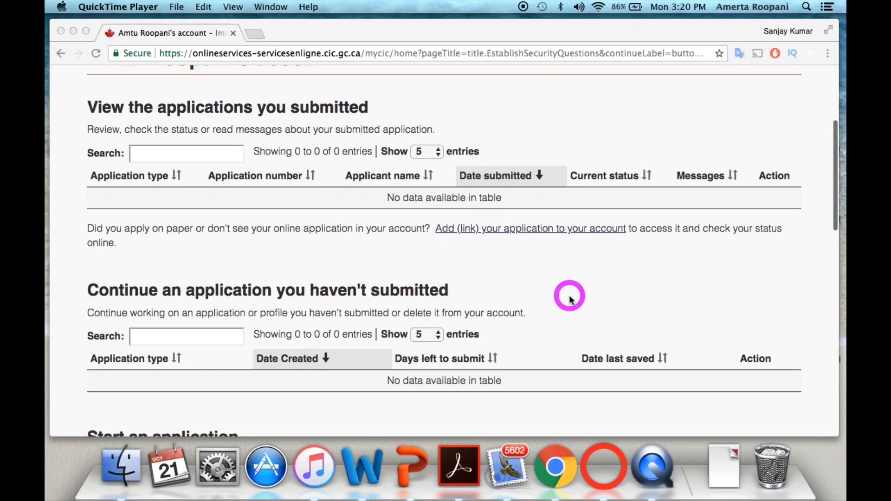
pyautogui.scroll(-8, 570, 299)
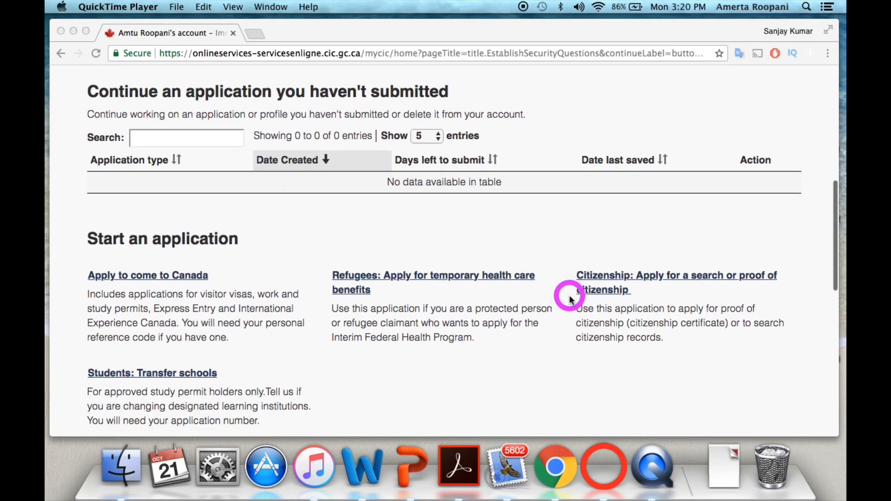
pyautogui.scroll(-8, 569, 299)
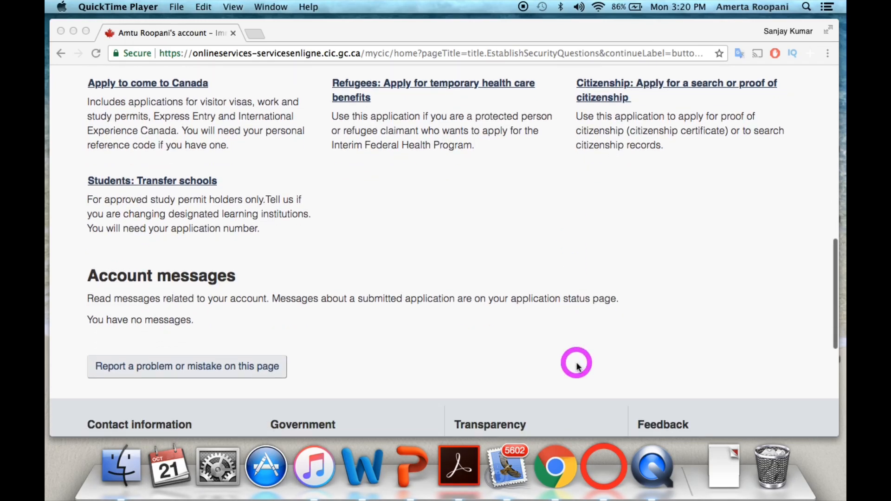
pyautogui.scroll(-3, 576, 364)
pyautogui.scroll(8, 575, 360)
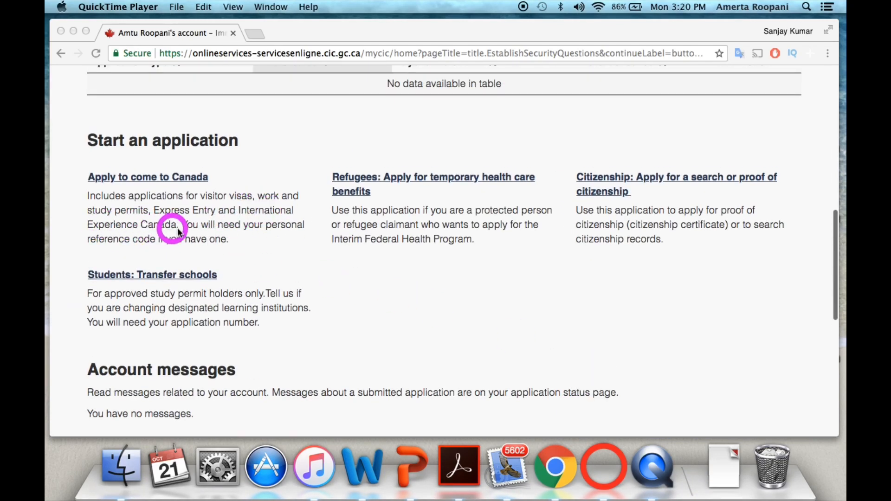
pyautogui.scroll(-1, 325, 253)
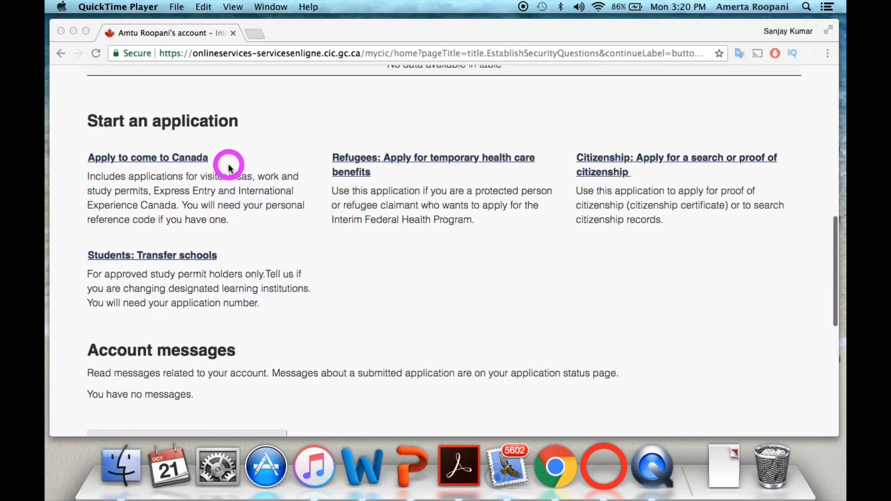
pyautogui.click(133, 161)
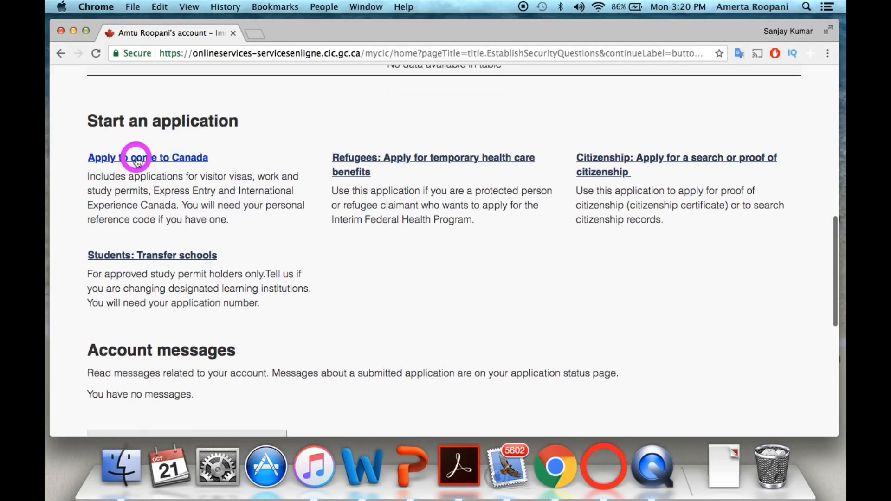
pyautogui.click(136, 160)
# Begin the Express Entry (EE) eligibility questionnaire without a personal reference code.
pyautogui.scroll(-5, 444, 264)
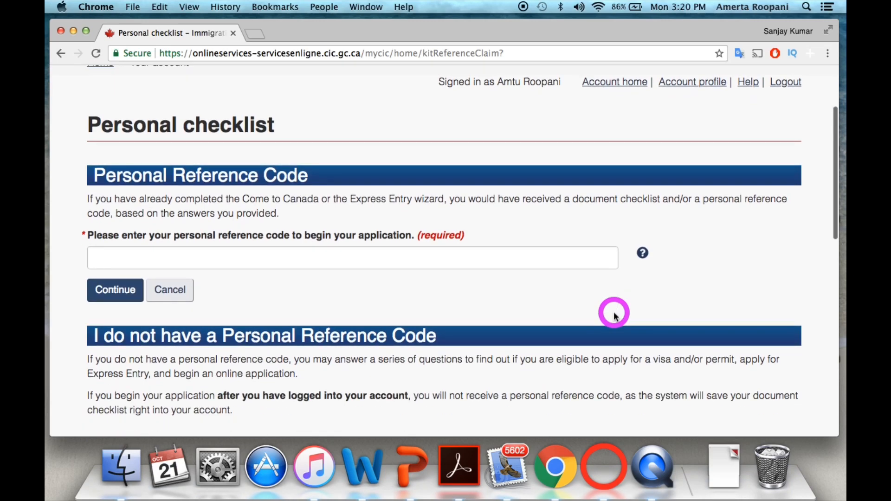
pyautogui.scroll(-5, 533, 248)
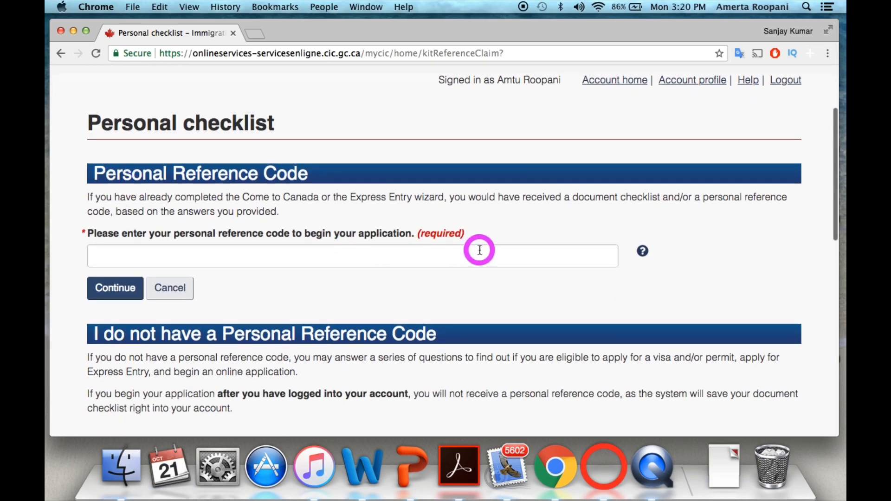
pyautogui.scroll(-5, 479, 252)
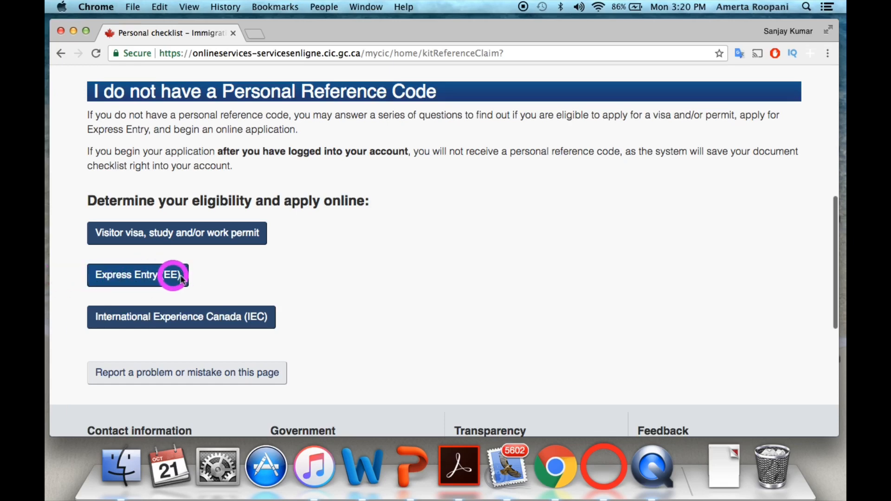
pyautogui.click(134, 282)
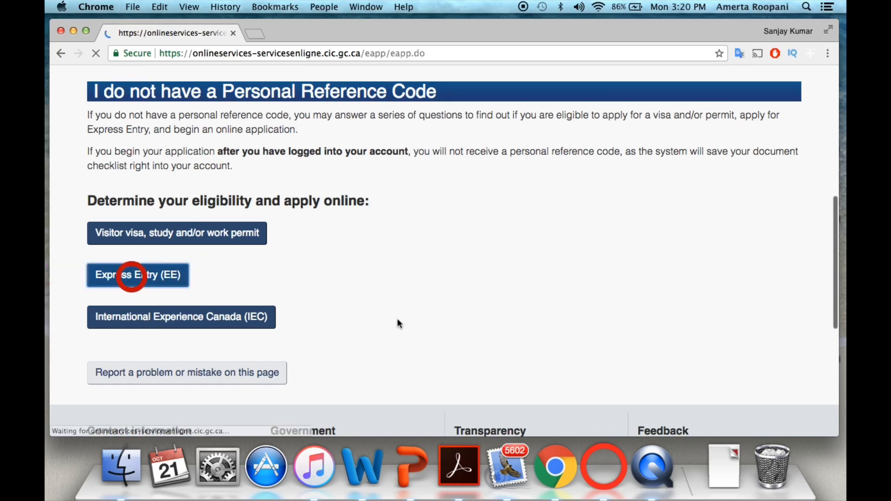
# Select Alberta as the province to live in and continue to the next question.
pyautogui.scroll(-3, 398, 320)
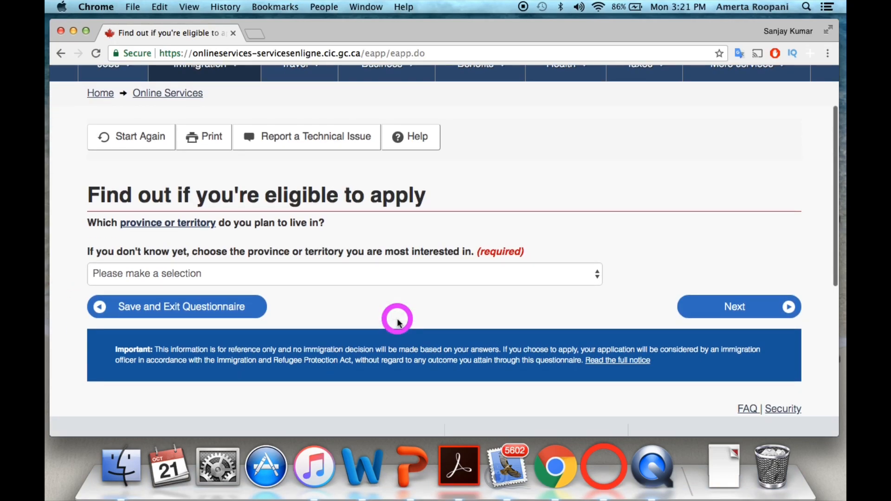
pyautogui.click(458, 281)
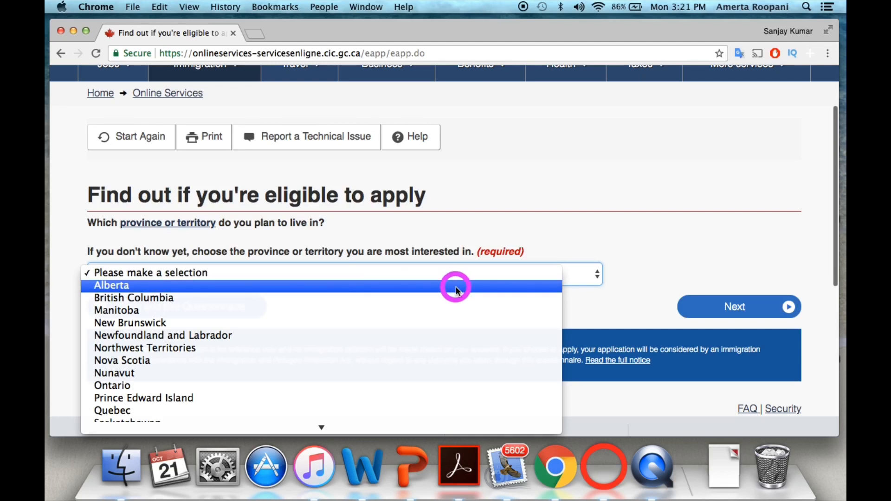
pyautogui.click(457, 286)
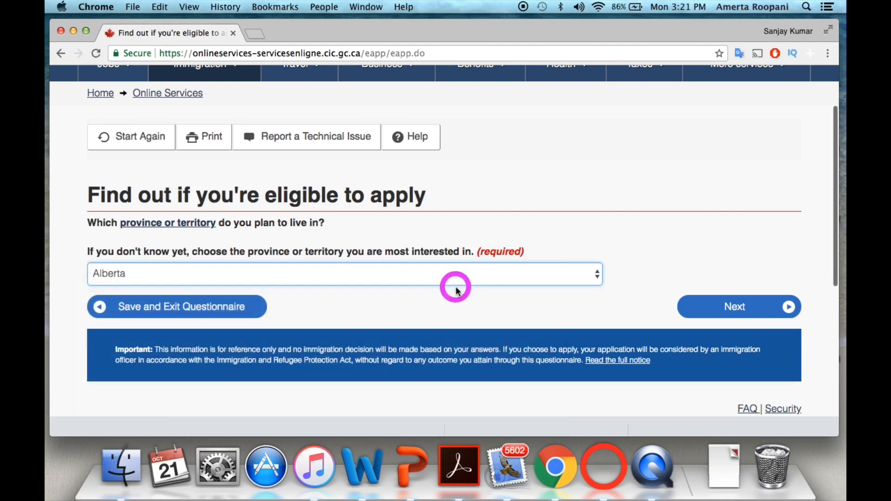
pyautogui.click(708, 312)
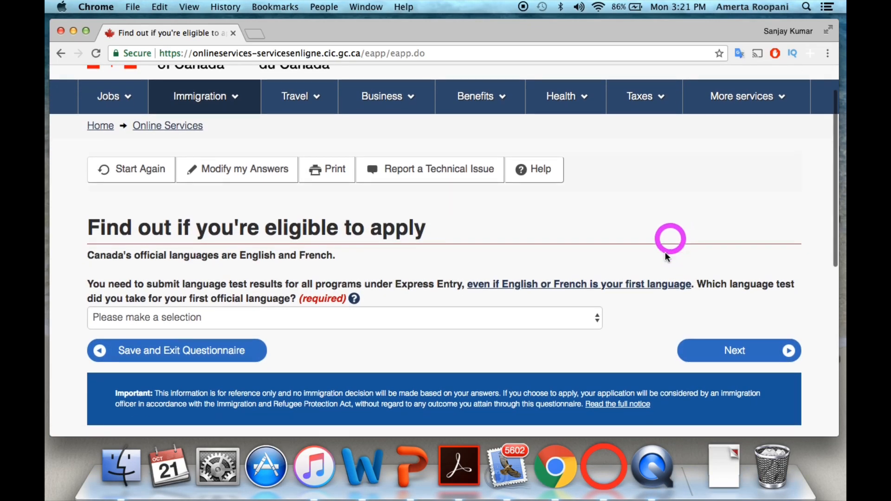
# Select IELTS as the language test taken for the first official language and continue.
pyautogui.scroll(-2, 632, 345)
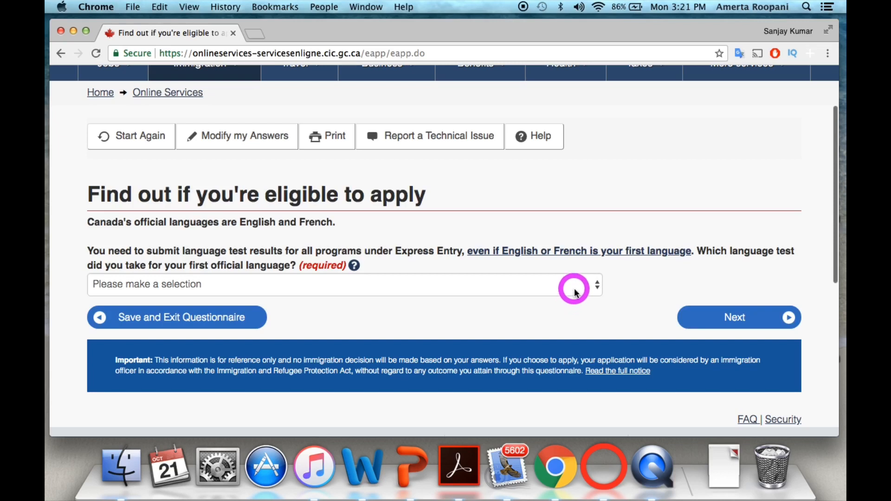
pyautogui.click(575, 290)
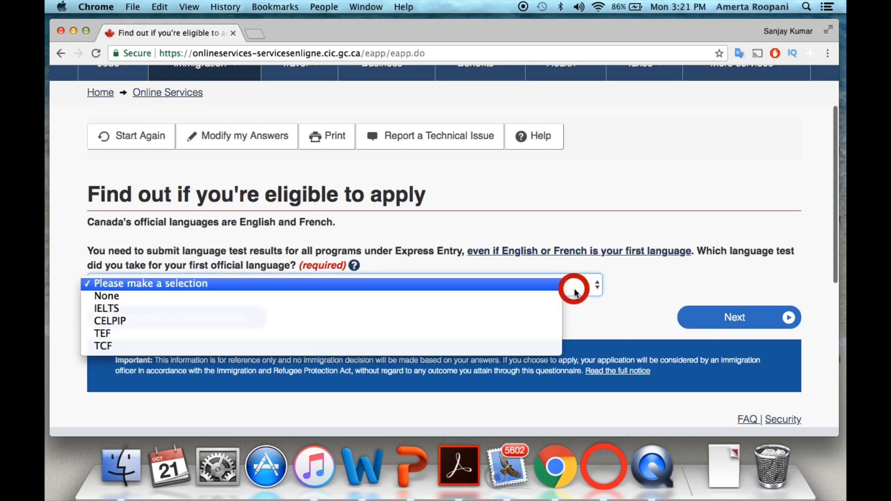
pyautogui.click(527, 309)
pyautogui.click(750, 319)
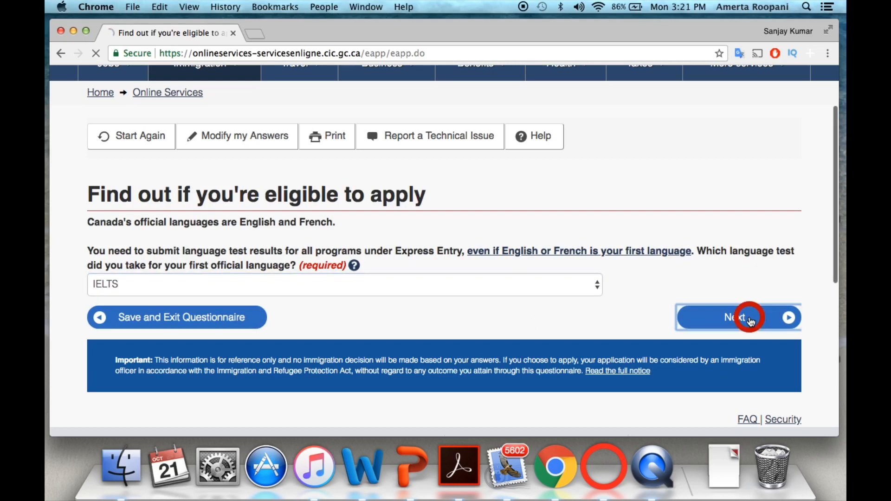
# Set the language test date to 02 February 2019 and continue.
pyautogui.scroll(-3, 583, 272)
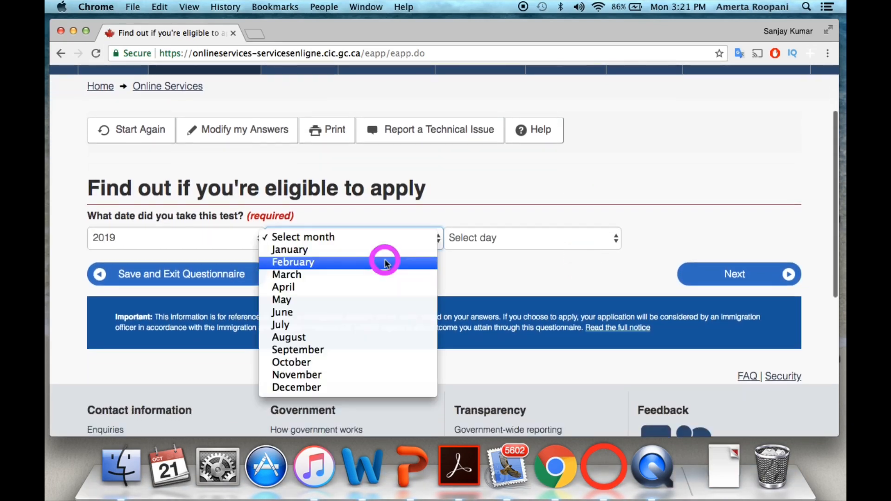
pyautogui.click(385, 262)
pyautogui.click(501, 241)
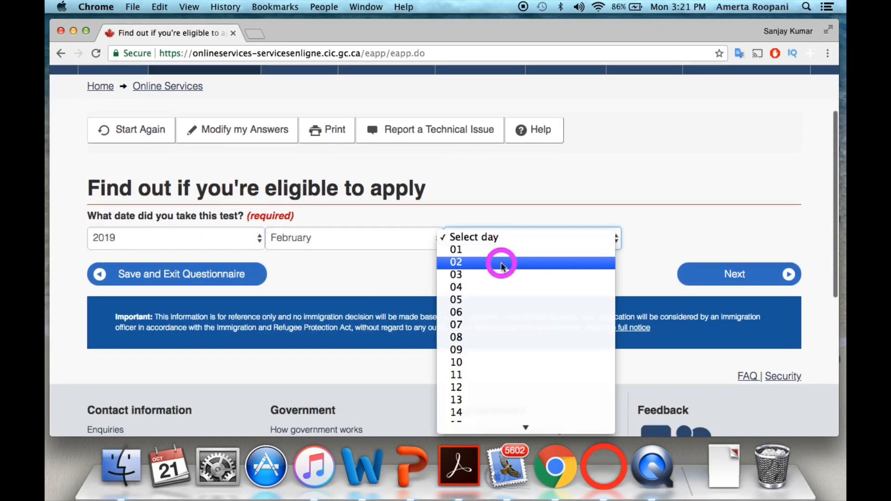
pyautogui.click(501, 261)
pyautogui.click(705, 278)
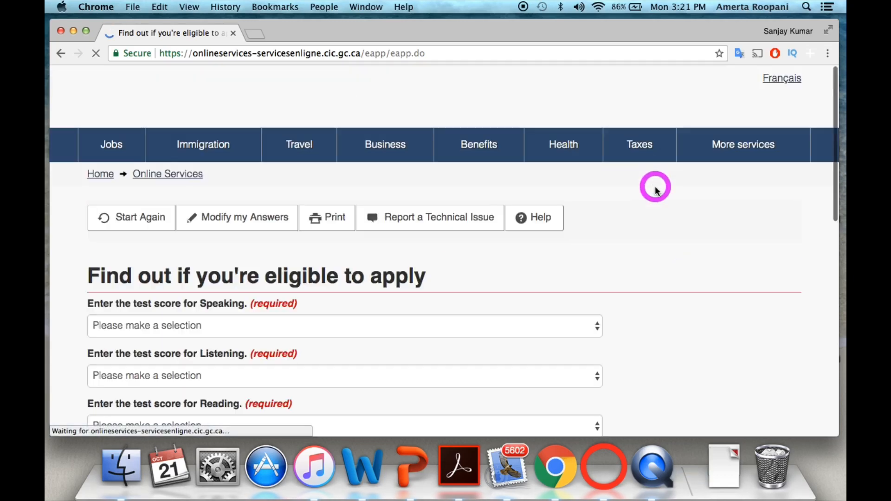
# Select the Speaking (7), Listening, Reading and Writing test scores and answer the second official language test question.
pyautogui.scroll(-3, 654, 187)
pyautogui.click(587, 250)
pyautogui.click(507, 312)
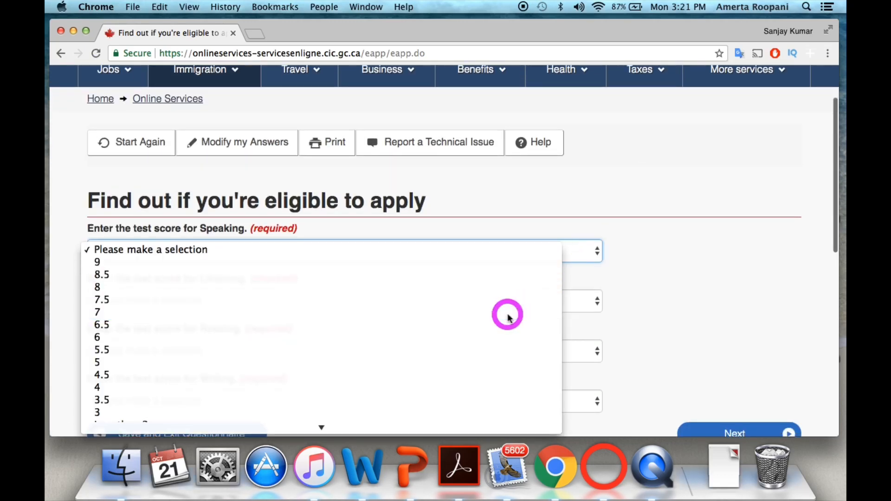
pyautogui.scroll(-2, 653, 322)
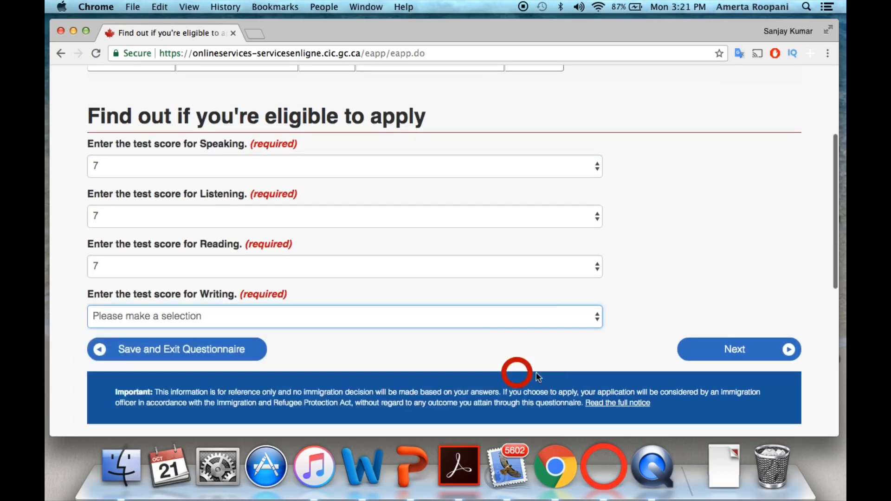
pyautogui.click(516, 372)
pyautogui.click(732, 343)
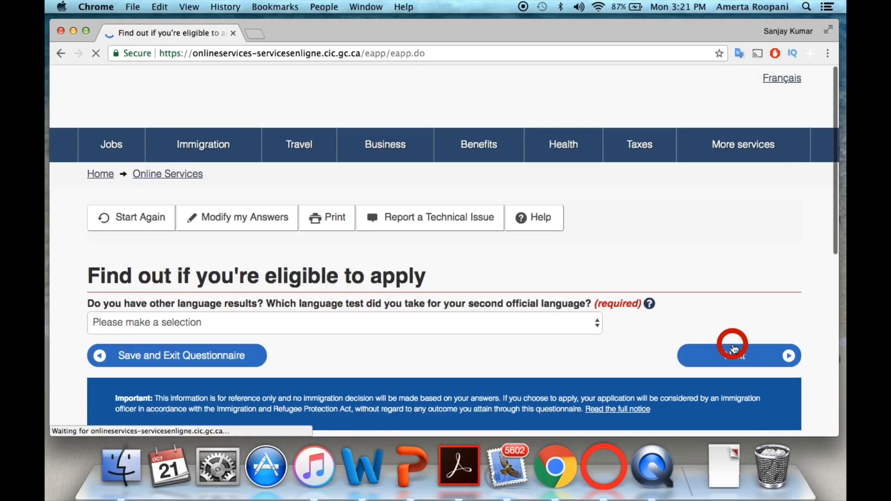
pyautogui.scroll(-2, 730, 335)
pyautogui.click(711, 294)
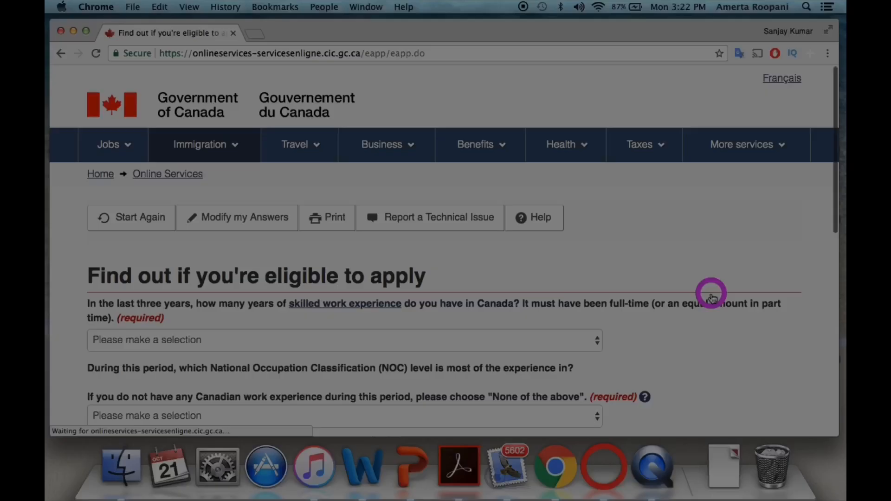
# Set the Canadian skilled work experience to None and its NOC level to "Skill level A (professional occupations)", and continue.
pyautogui.scroll(-2, 712, 297)
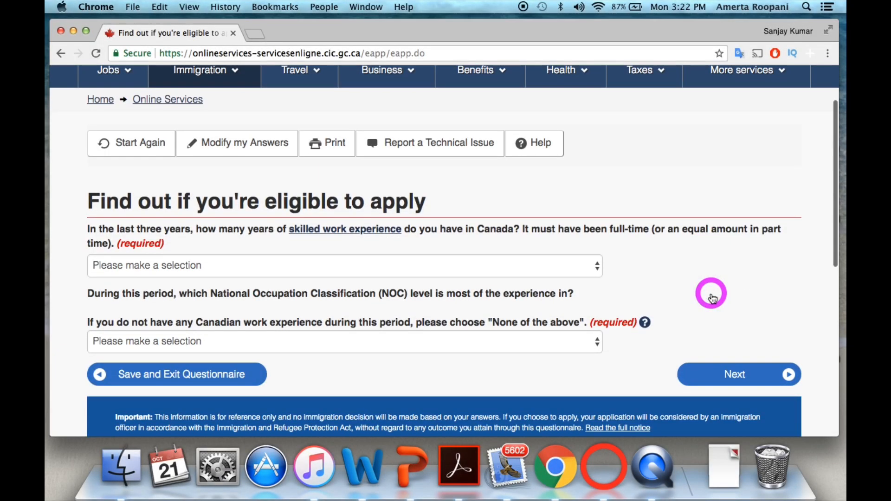
pyautogui.scroll(-2, 604, 260)
pyautogui.click(523, 222)
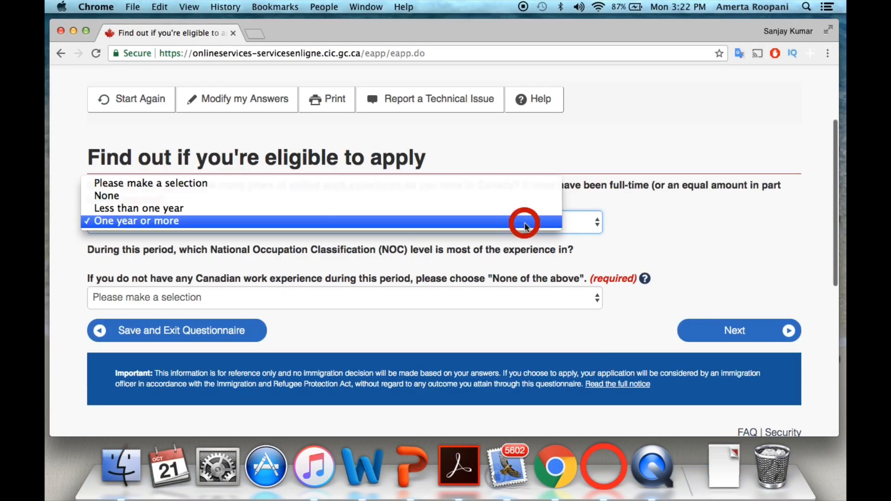
pyautogui.click(519, 197)
pyautogui.scroll(-1, 583, 278)
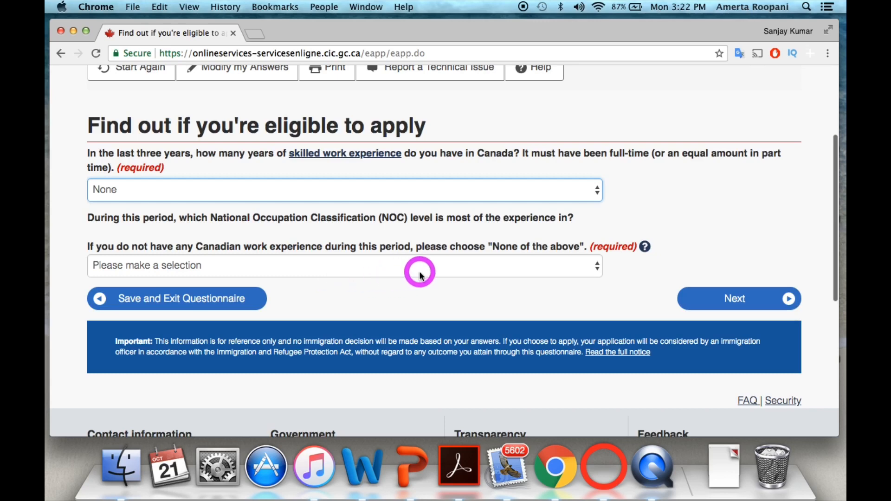
pyautogui.click(421, 276)
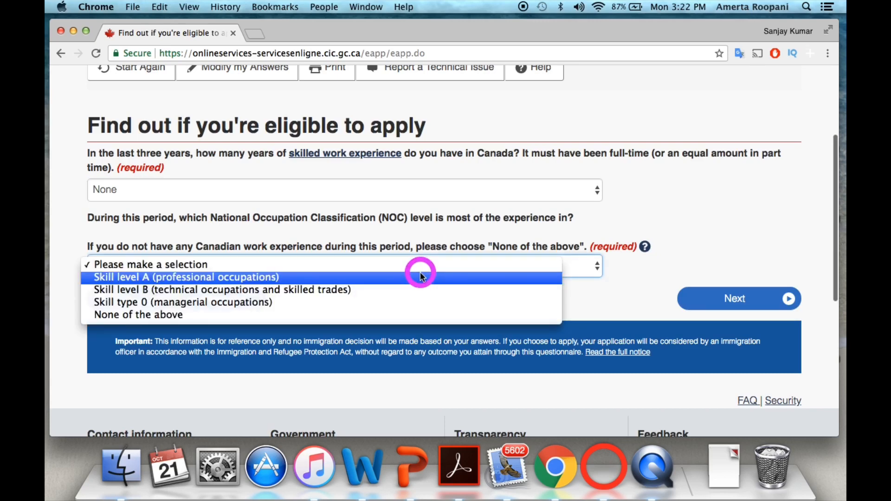
pyautogui.click(420, 276)
pyautogui.click(704, 271)
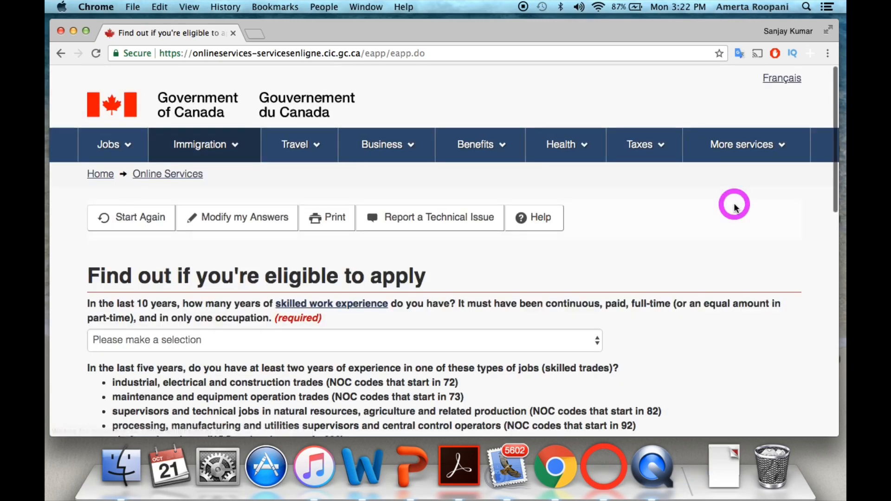
# Set the years of skilled work experience in the last 10 years to "Four to Five".
pyautogui.scroll(-3, 742, 259)
pyautogui.click(538, 244)
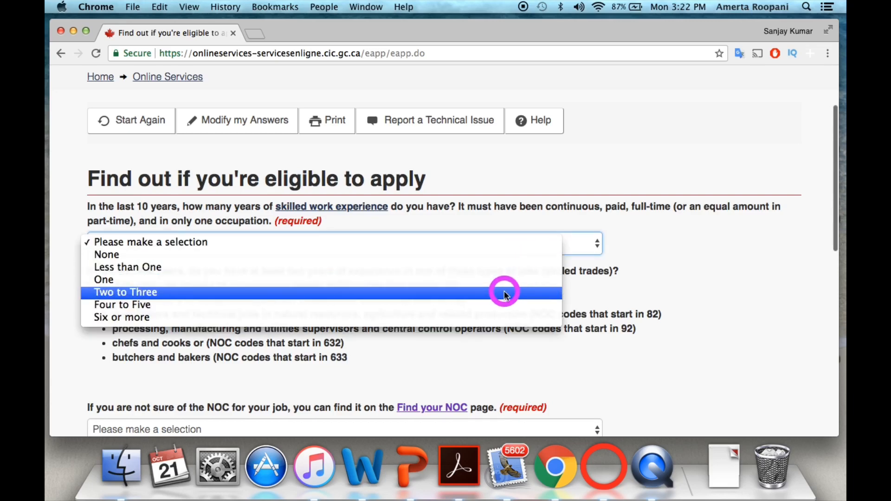
pyautogui.click(502, 306)
# Open the Find your NOC page and filter its occupation table for "industrial engineer".
pyautogui.scroll(-3, 622, 346)
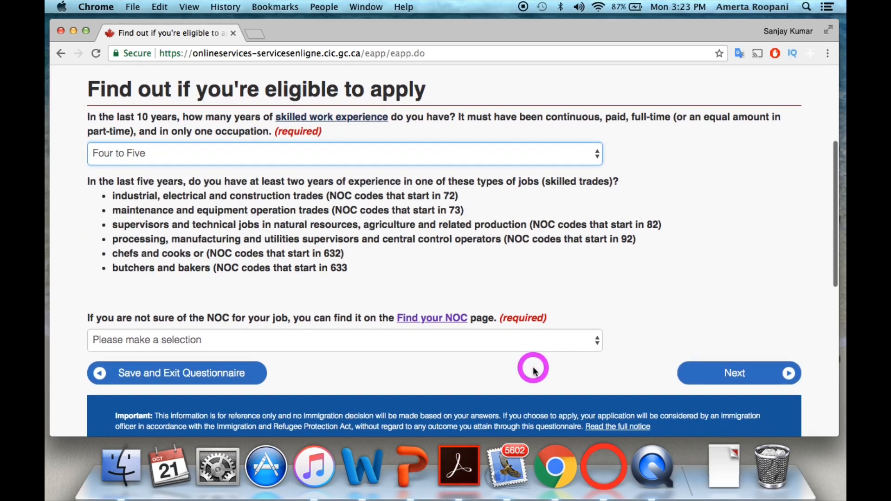
pyautogui.click(438, 317)
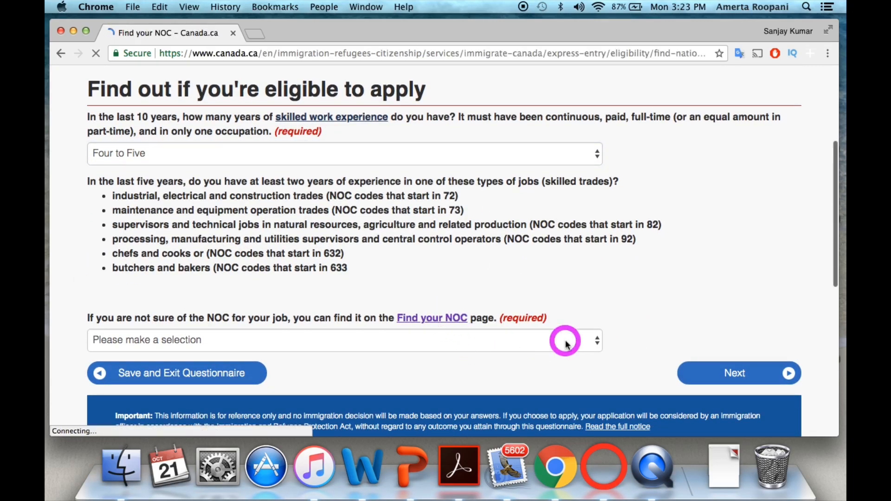
pyautogui.scroll(-5, 566, 344)
pyautogui.scroll(-15, 565, 343)
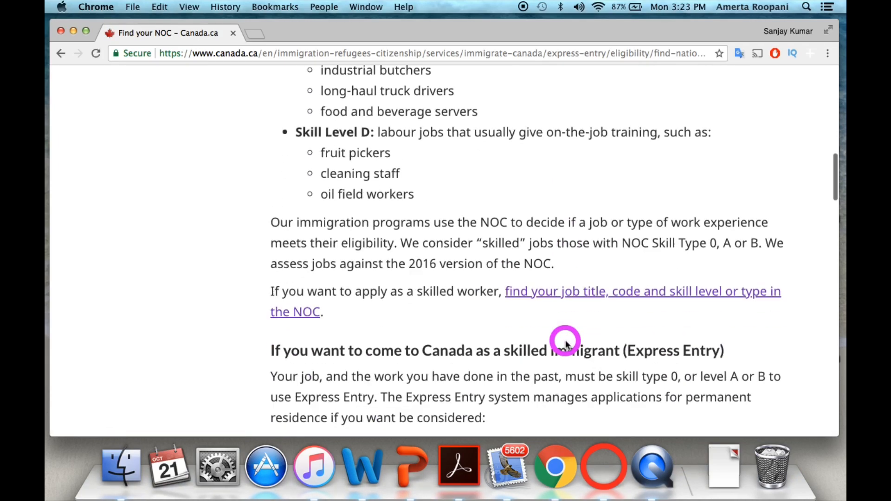
pyautogui.click(414, 182)
pyautogui.write('in')
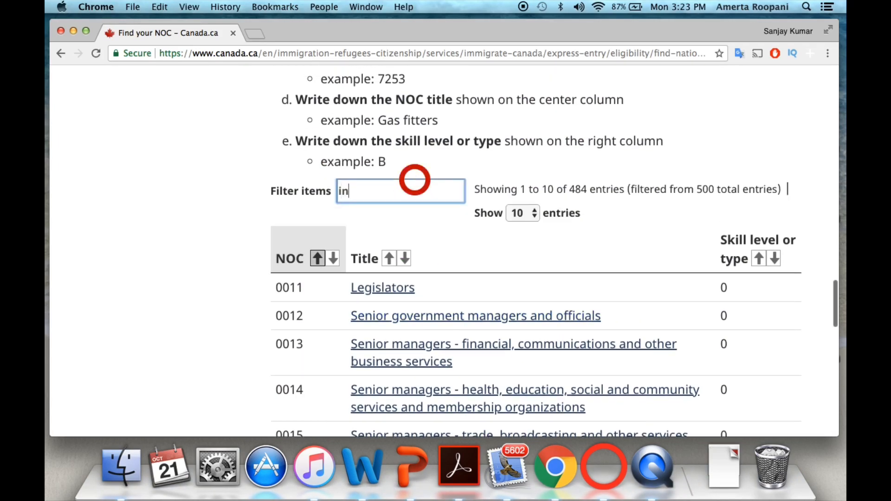
pyautogui.write('dustrial en')
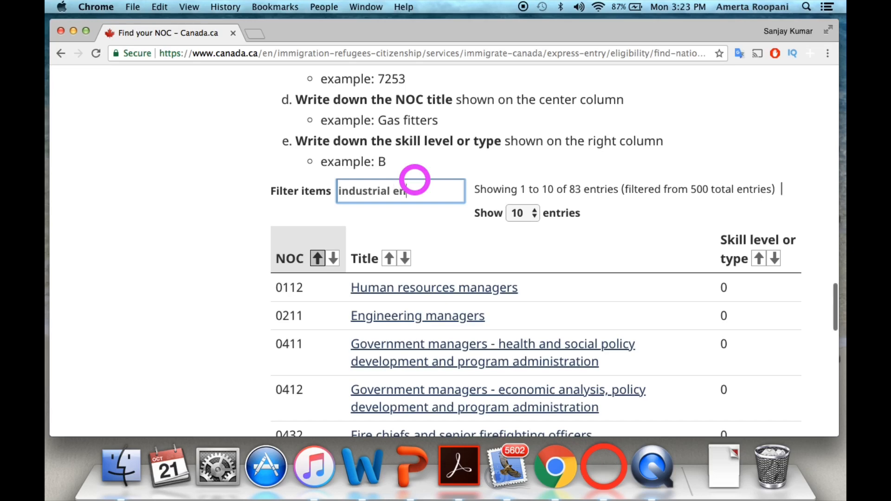
pyautogui.write('gineer')
pyautogui.scroll(-2, 249, 368)
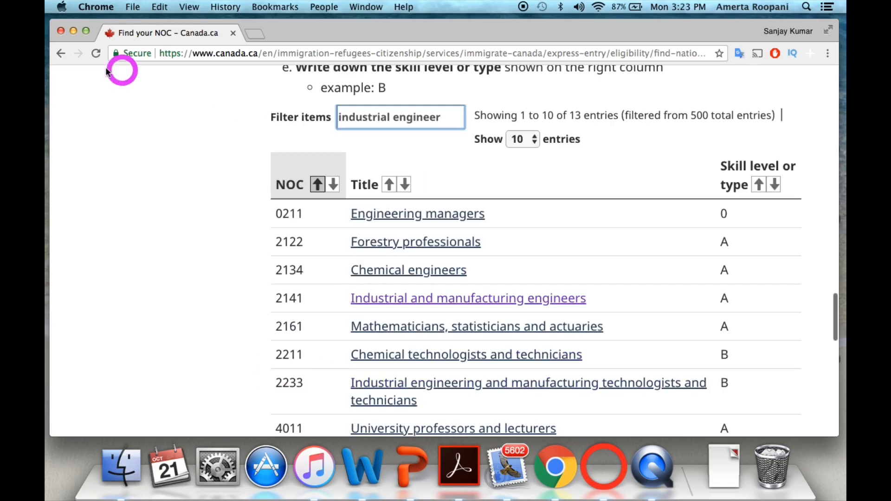
# Return to the eligibility questionnaire, answer the skilled trades experience question with "Two or more years" and continue.
pyautogui.click(61, 52)
pyautogui.click(342, 340)
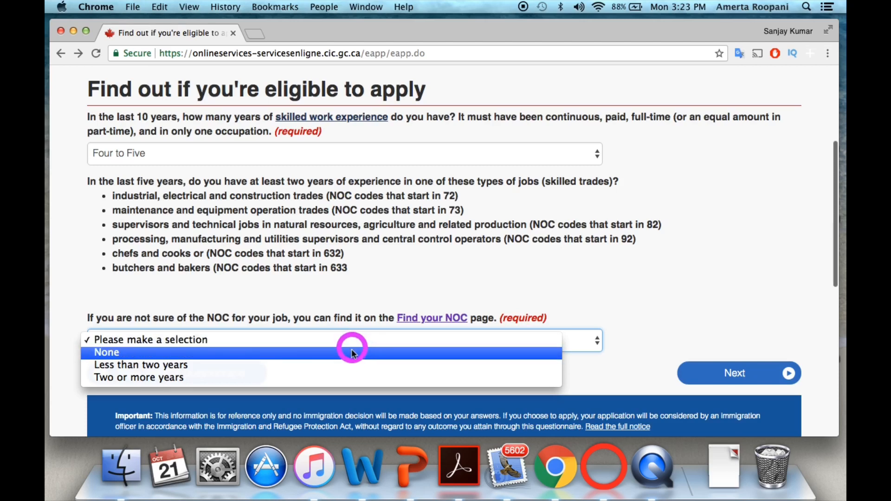
pyautogui.click(348, 376)
pyautogui.scroll(-1, 531, 391)
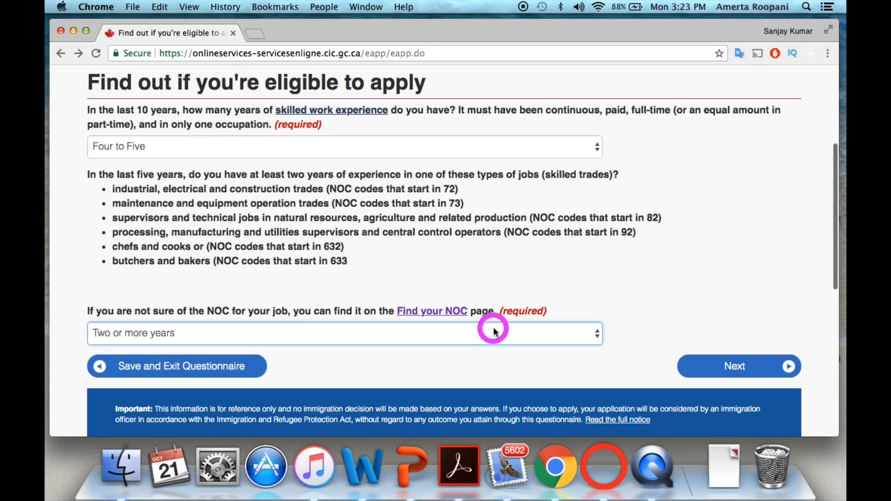
pyautogui.click(490, 332)
pyautogui.click(461, 295)
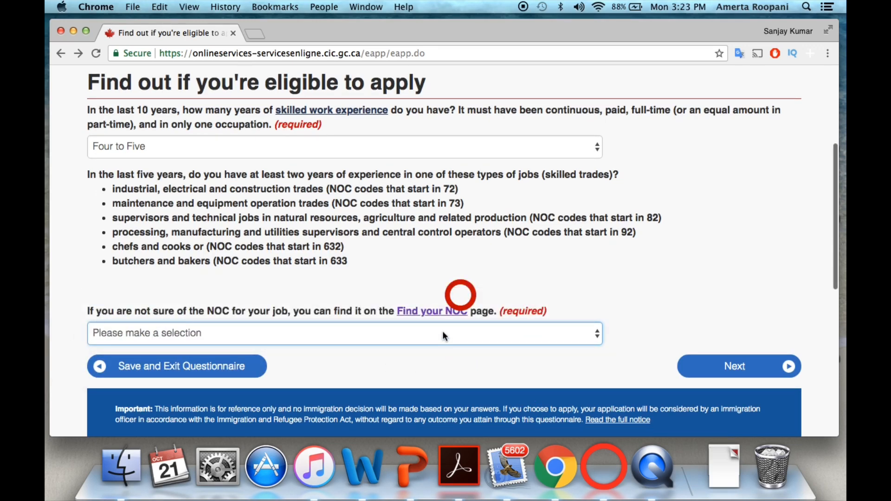
pyautogui.click(441, 332)
pyautogui.click(424, 369)
pyautogui.click(705, 363)
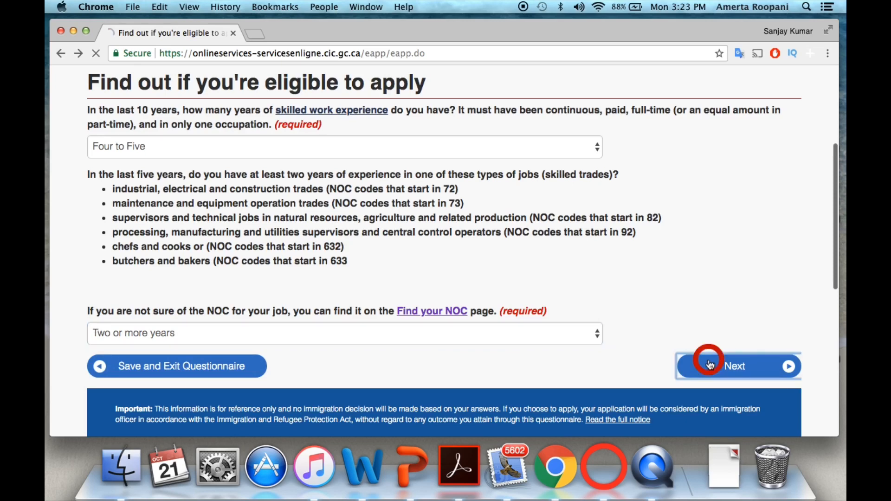
# Answer No to having a Canadian certificate of qualification in the skilled trade, and continue.
pyautogui.scroll(-3, 685, 181)
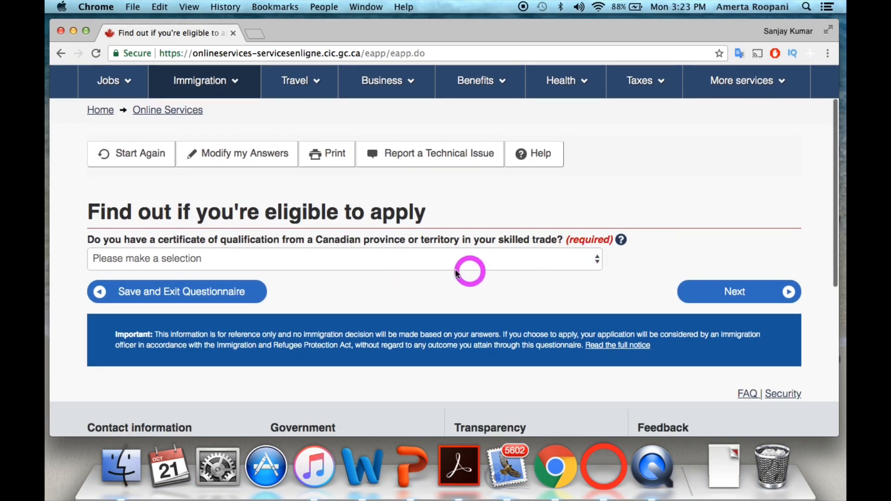
pyautogui.click(575, 260)
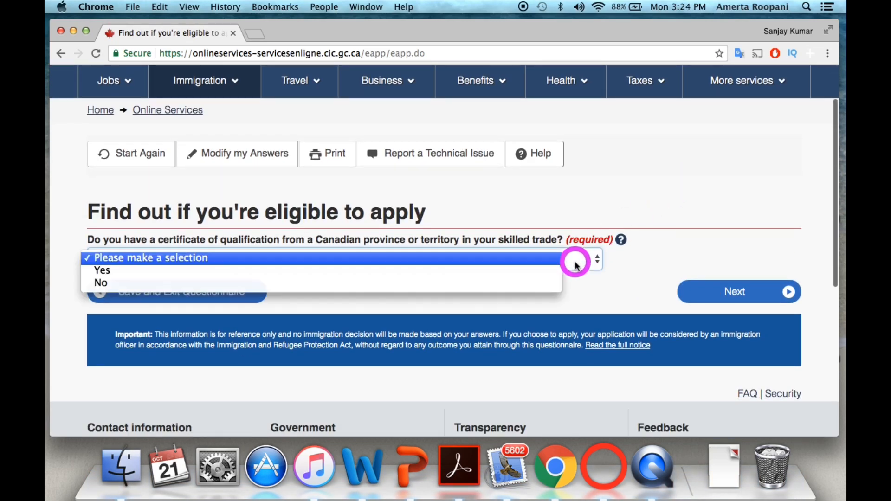
pyautogui.click(527, 282)
pyautogui.scroll(-1, 617, 308)
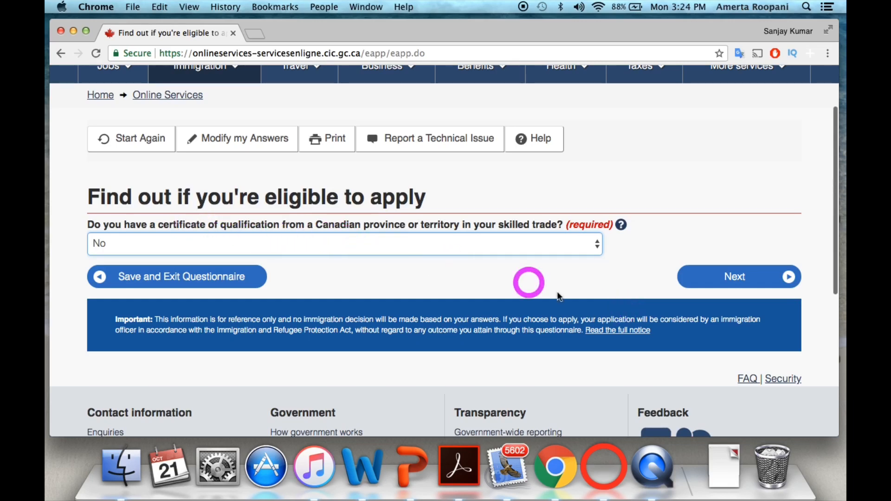
pyautogui.click(718, 269)
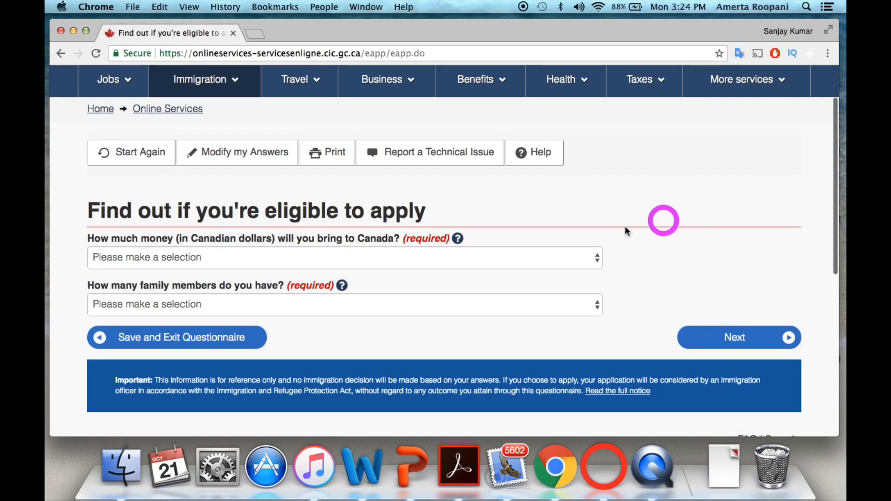
# Set the money brought to Canada to "23,542 - 26,700" and the number of family members to 3, and continue.
pyautogui.click(563, 259)
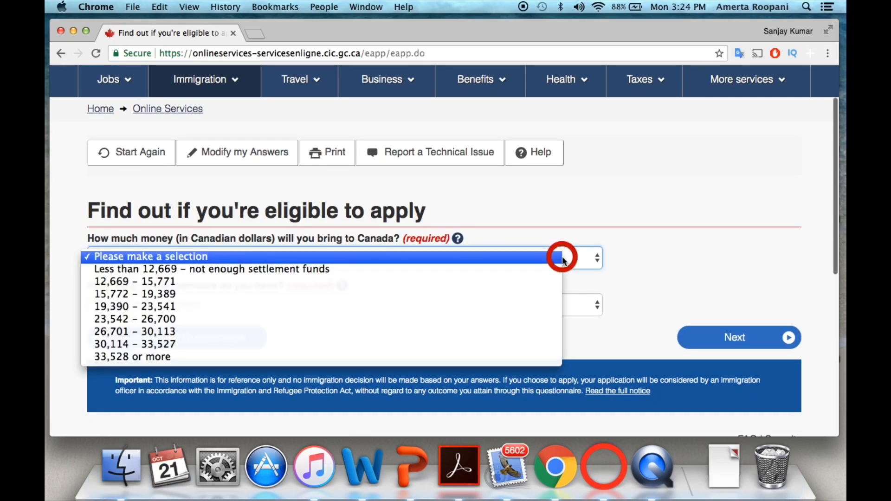
pyautogui.click(479, 323)
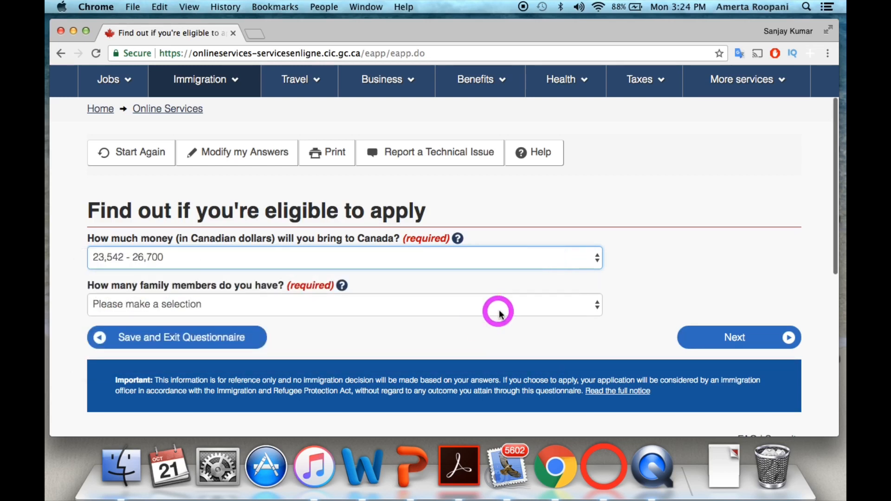
pyautogui.click(473, 308)
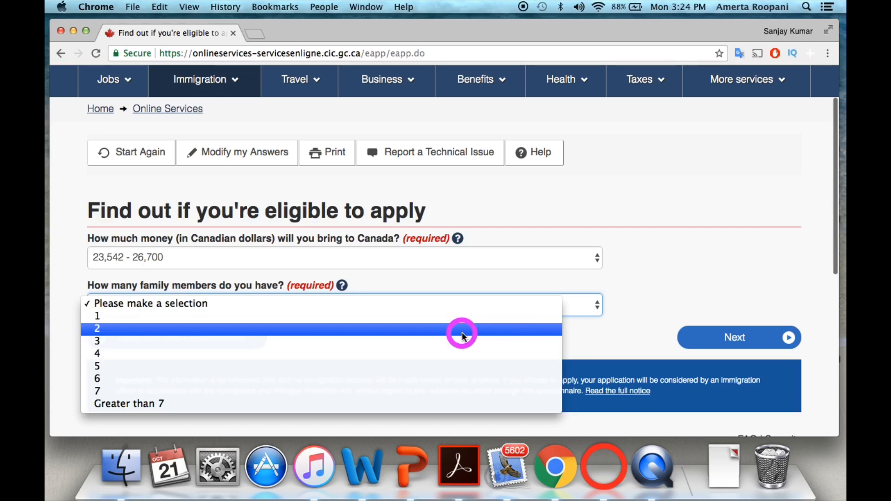
pyautogui.click(342, 286)
pyautogui.click(342, 286)
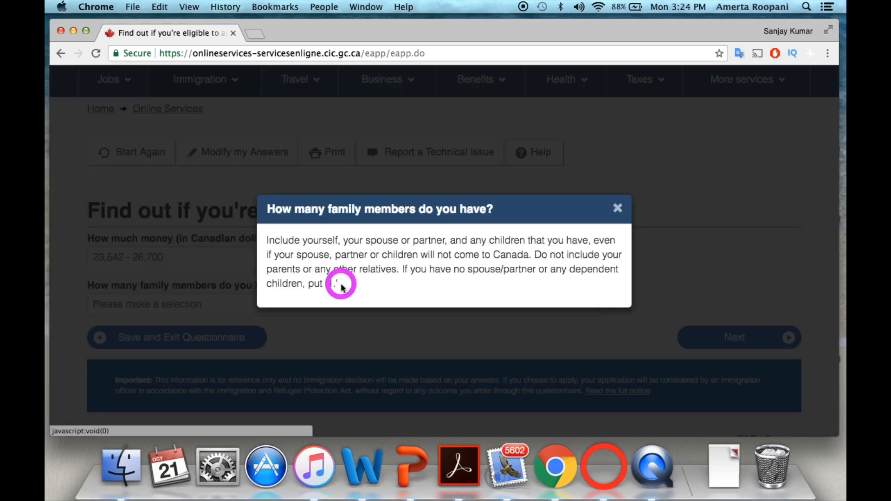
pyautogui.click(400, 328)
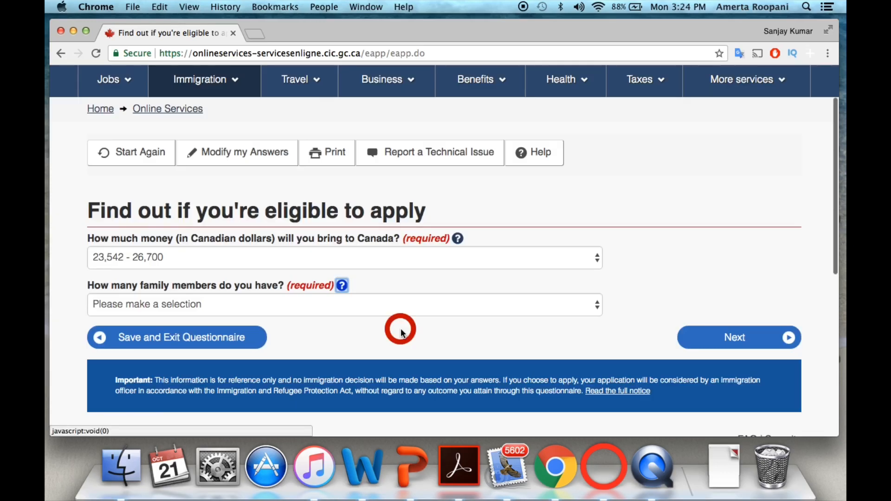
pyautogui.click(397, 299)
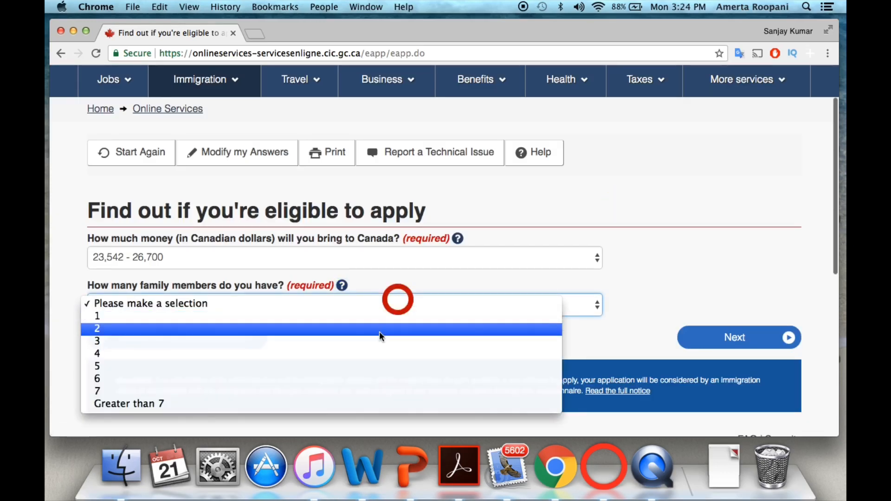
pyautogui.click(375, 340)
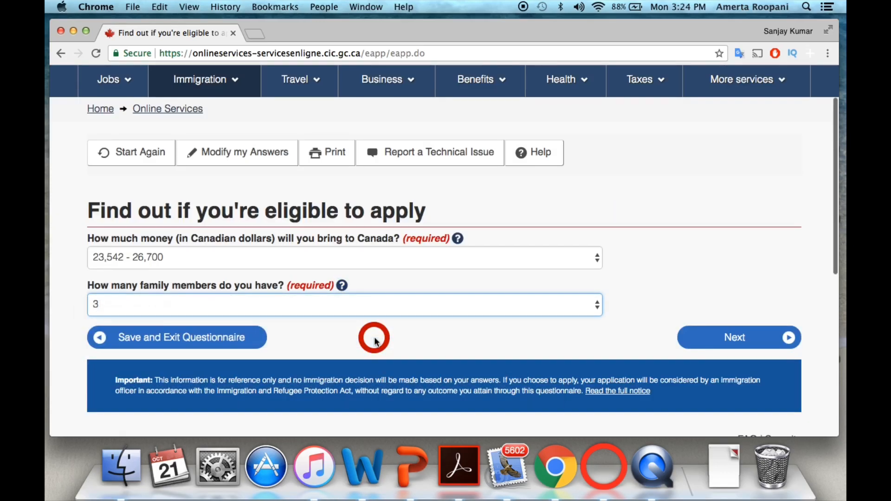
pyautogui.click(726, 341)
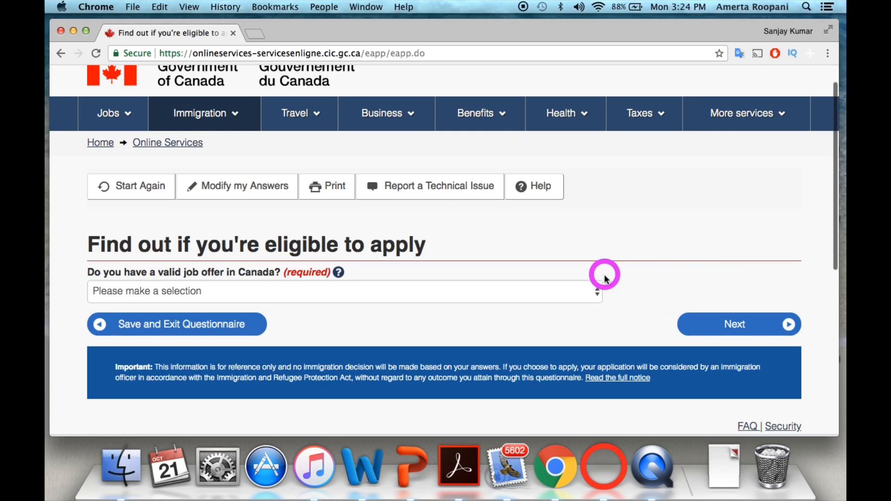
# Answer No to having a valid job offer in Canada, and continue.
pyautogui.click(587, 293)
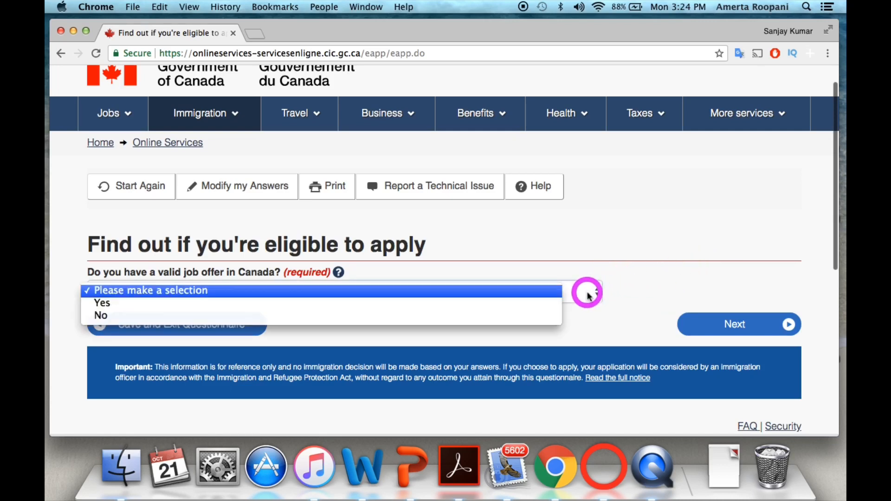
pyautogui.click(532, 321)
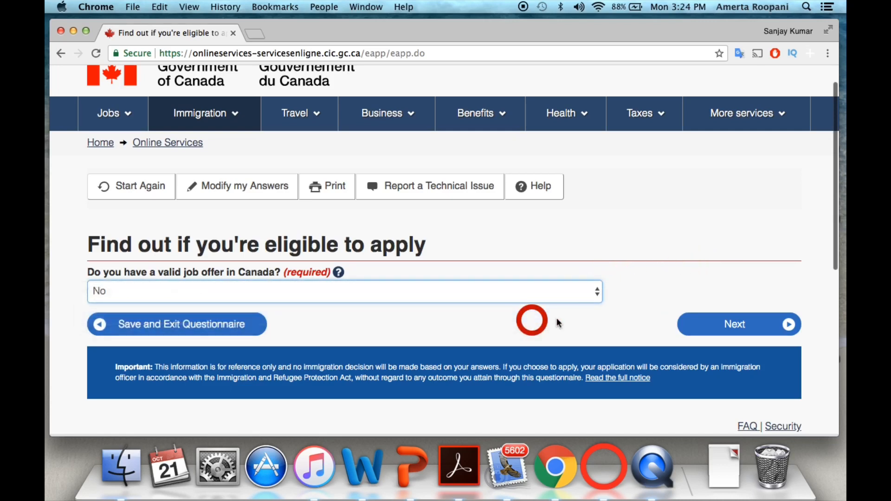
pyautogui.click(734, 336)
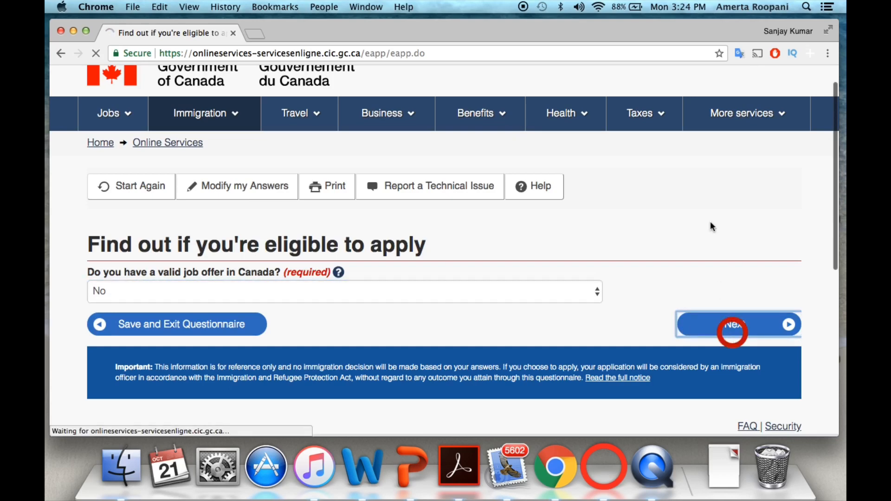
# Select the date of birth, set the highest education level to "Master's degree, or professional degree needed to practice in a licensed profession", and continue.
pyautogui.scroll(-2, 710, 223)
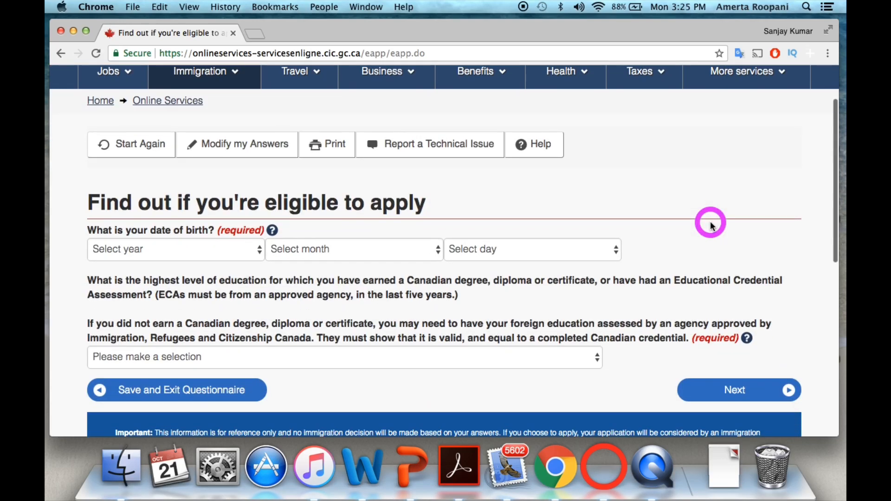
pyautogui.click(231, 251)
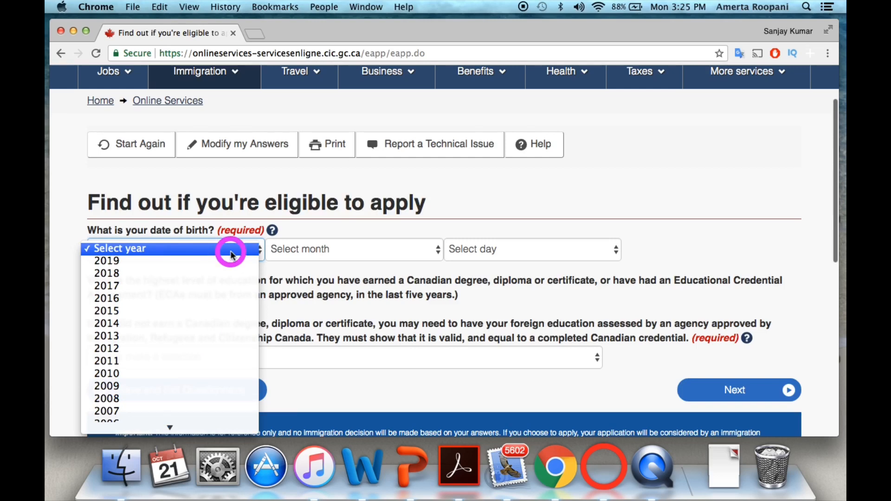
pyautogui.scroll(-5, 200, 401)
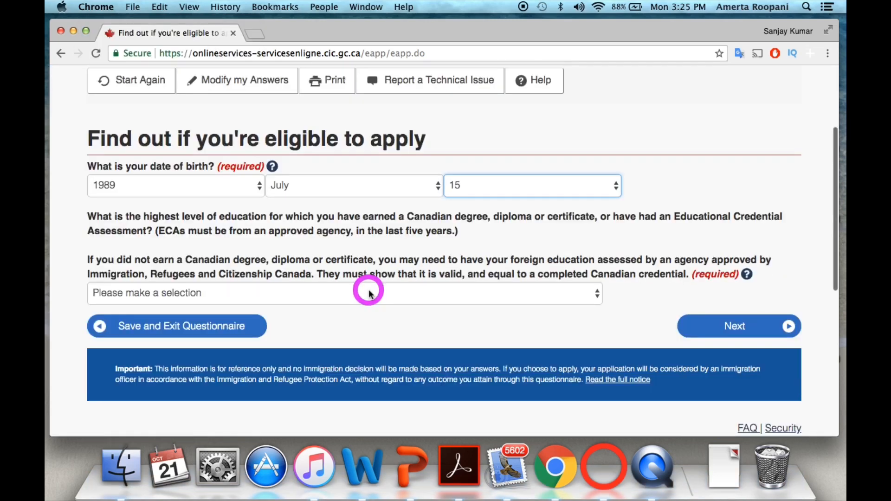
pyautogui.click(368, 293)
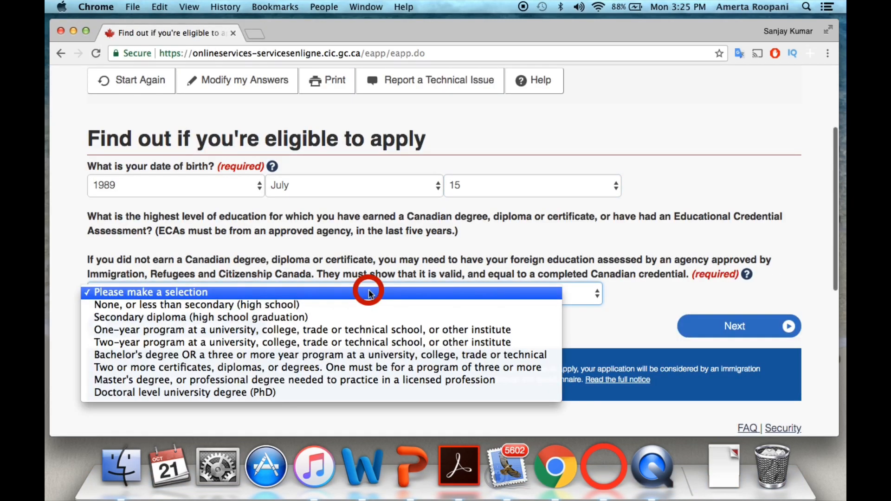
pyautogui.click(405, 381)
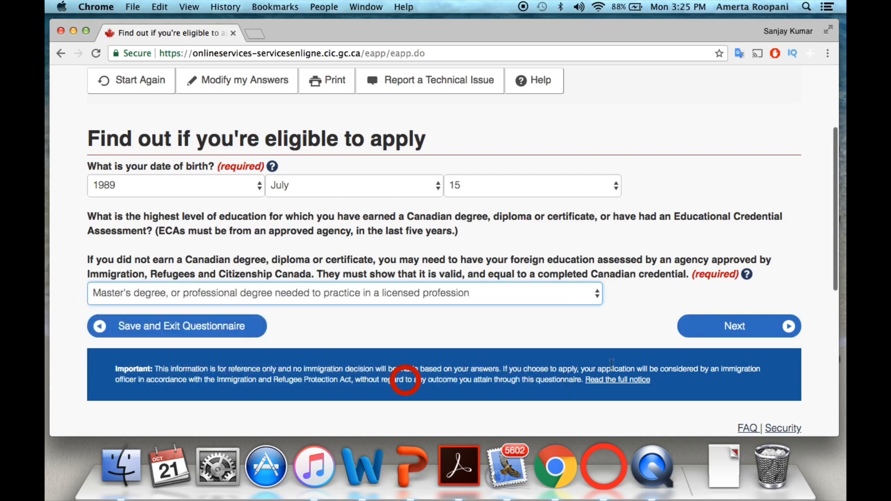
pyautogui.click(722, 336)
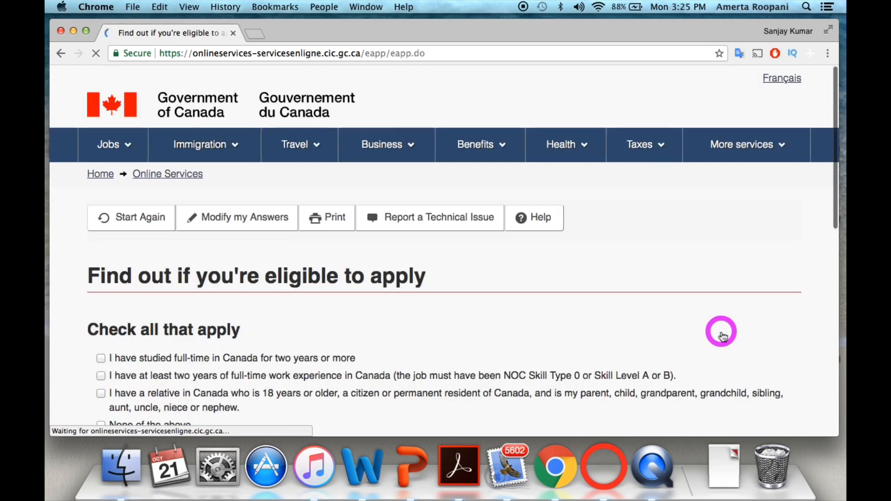
# Check the statement about having an adult relative in Canada who is a citizen or permanent resident, and continue.
pyautogui.scroll(-2, 722, 336)
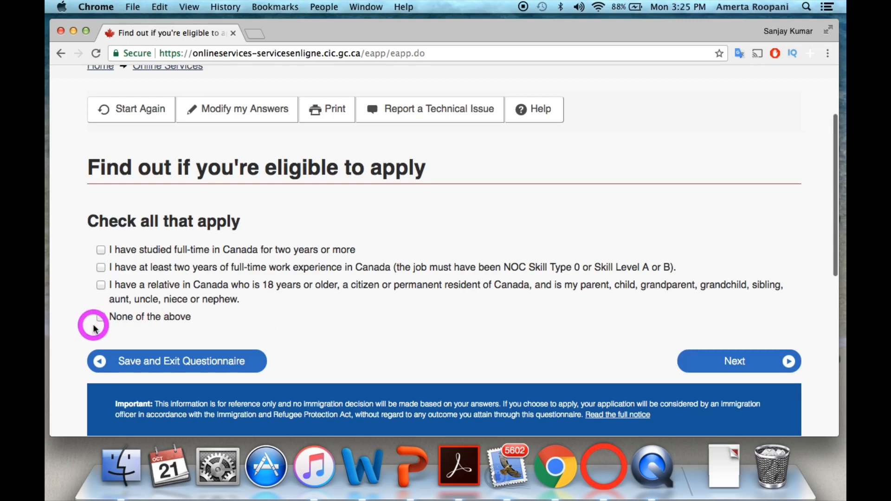
pyautogui.click(101, 285)
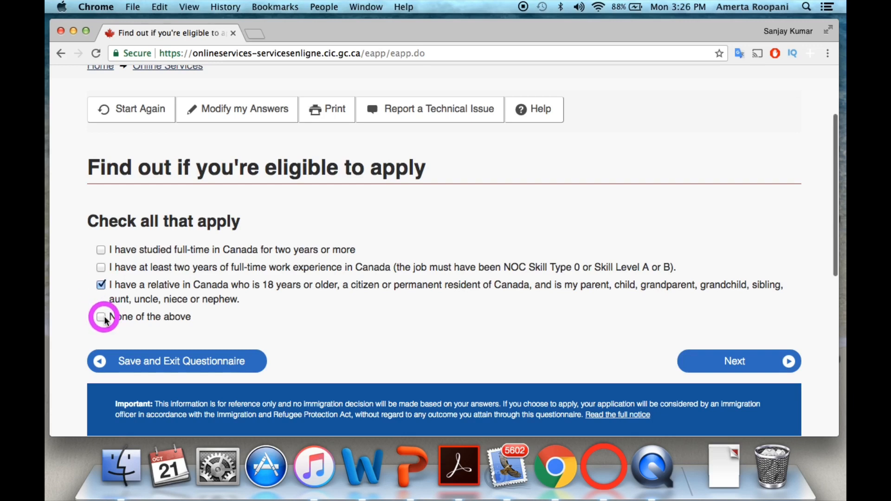
pyautogui.click(710, 362)
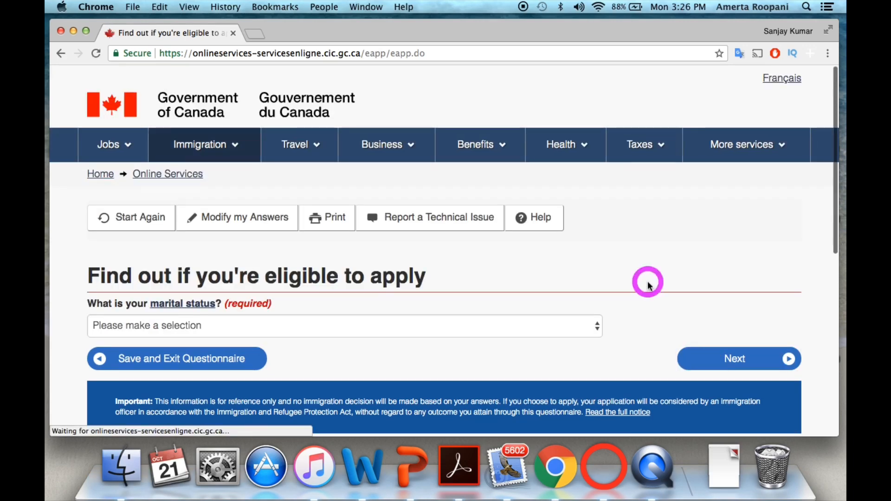
# Set the marital status to Married and continue.
pyautogui.scroll(-2, 648, 284)
pyautogui.click(536, 253)
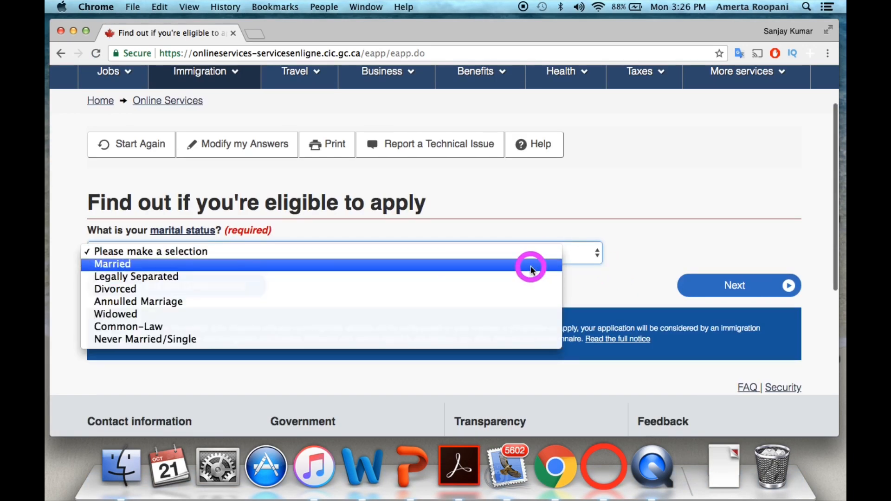
pyautogui.click(529, 264)
pyautogui.click(724, 285)
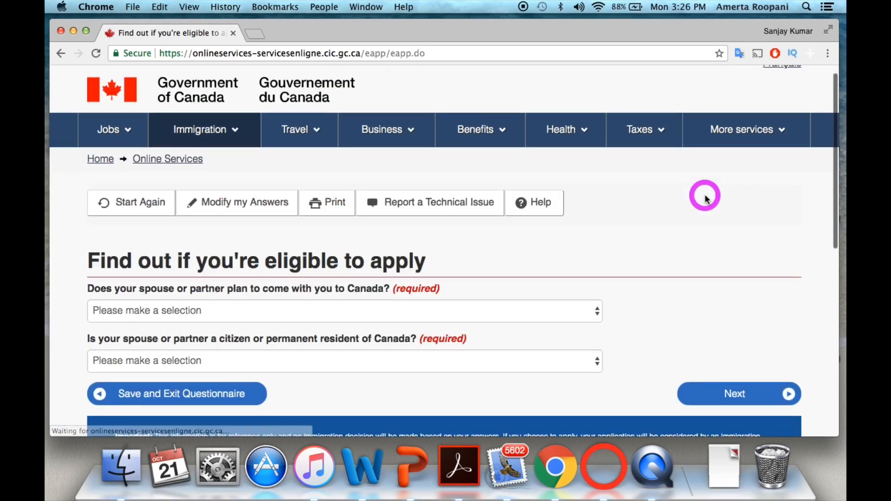
# Answer Yes to the spouse coming to Canada and No to the spouse being a citizen or permanent resident, and continue.
pyautogui.scroll(-2, 704, 194)
pyautogui.click(525, 282)
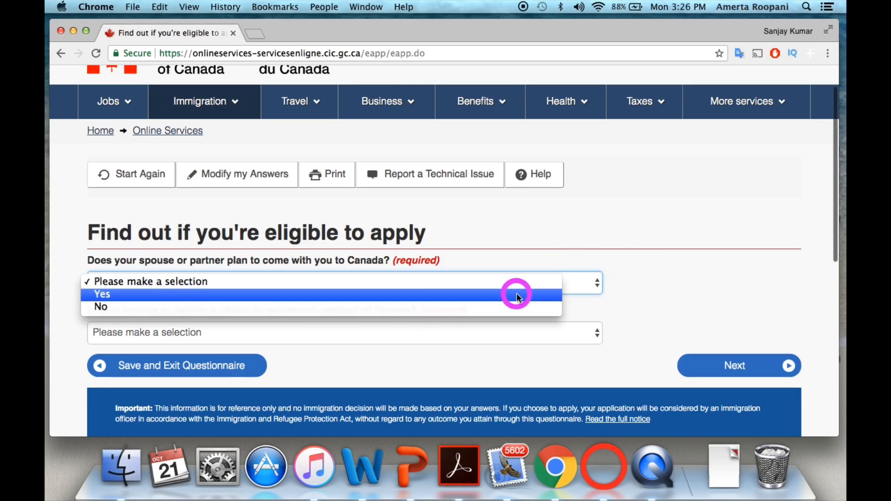
pyautogui.click(516, 294)
pyautogui.click(500, 341)
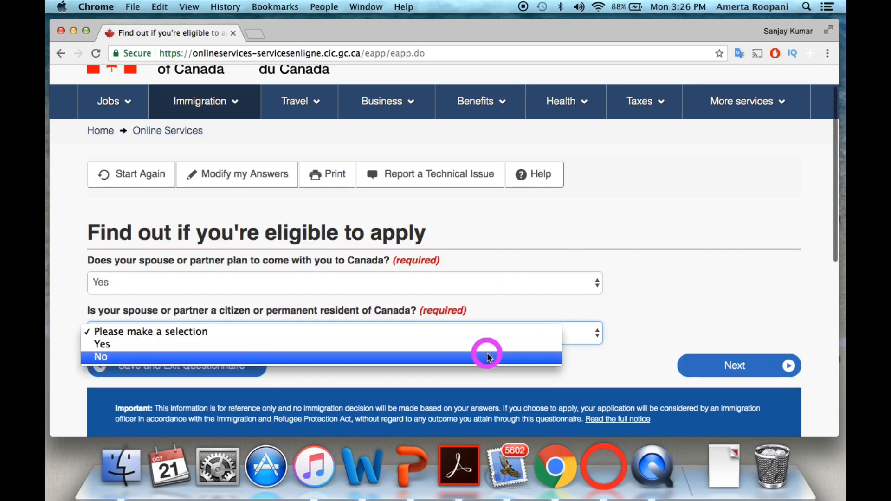
pyautogui.click(486, 354)
pyautogui.click(720, 366)
# Answer No to the spouse having studied full-time in Canada and No to having worked full-time there.
pyautogui.scroll(-2, 741, 282)
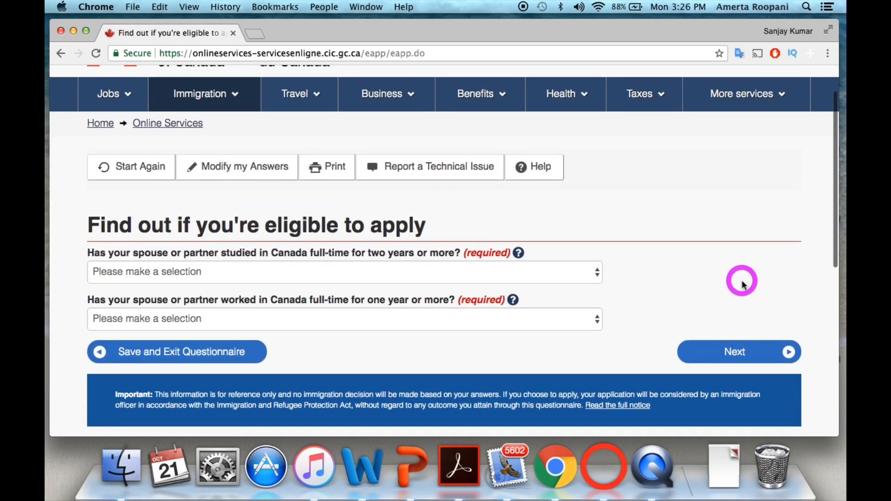
pyautogui.click(487, 280)
pyautogui.click(479, 296)
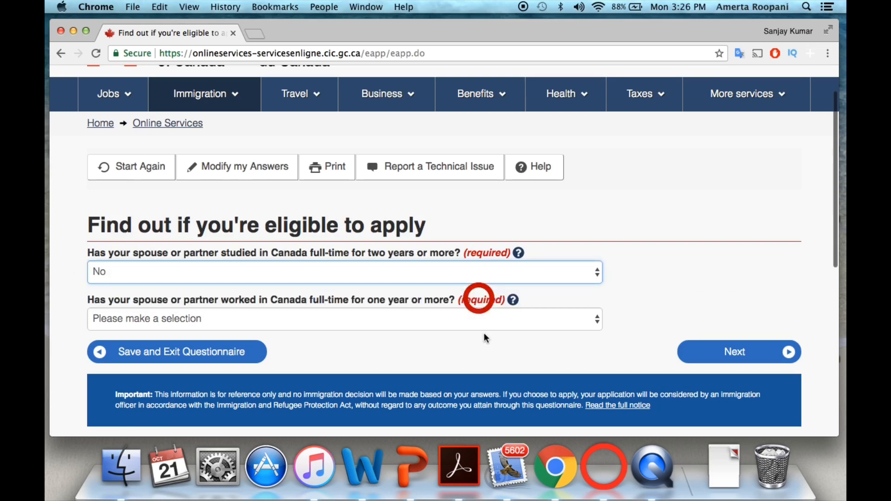
pyautogui.click(474, 327)
pyautogui.click(474, 342)
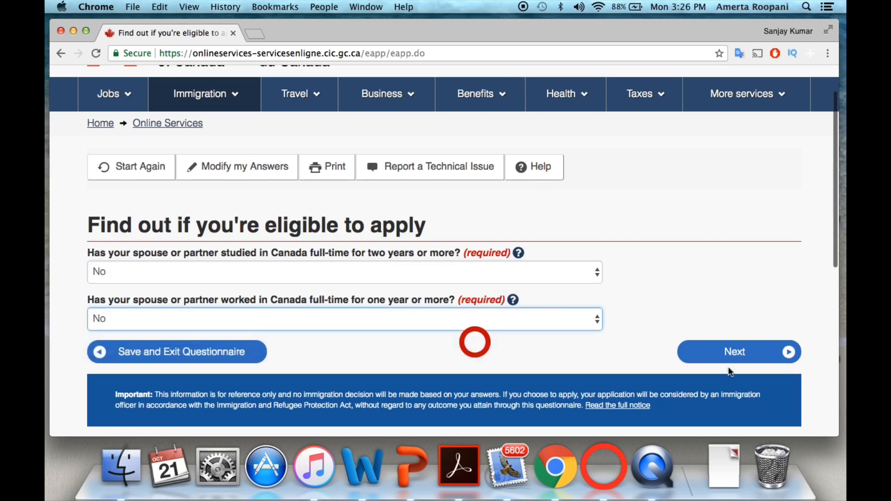
# Continue to the spouse's language test question, set the test to IELTS, and continue.
pyautogui.click(723, 350)
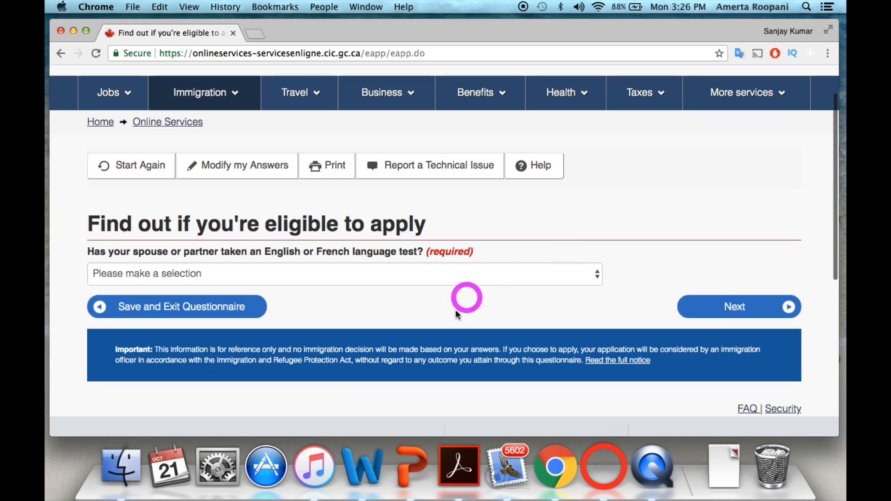
pyautogui.click(415, 278)
pyautogui.click(406, 298)
pyautogui.click(713, 305)
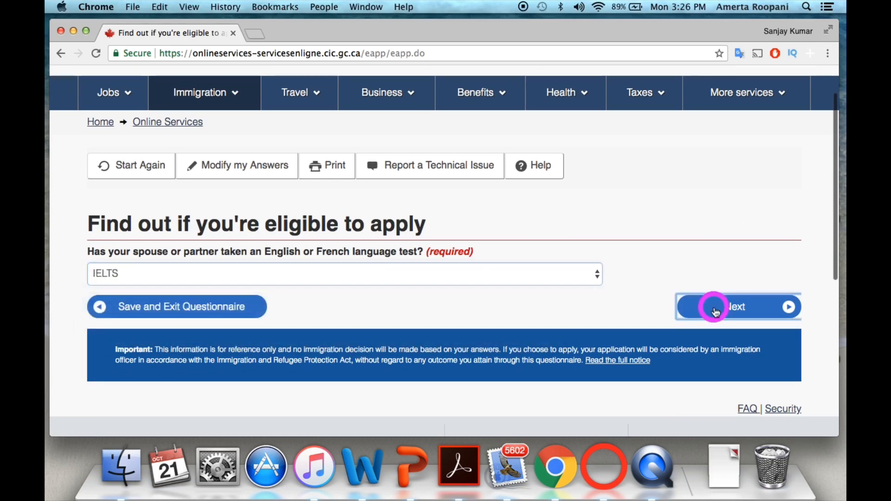
# Fill in the spouse's IELTS scores, with 7 for Speaking, and submit them to get the eligibility results.
pyautogui.click(526, 264)
pyautogui.click(523, 254)
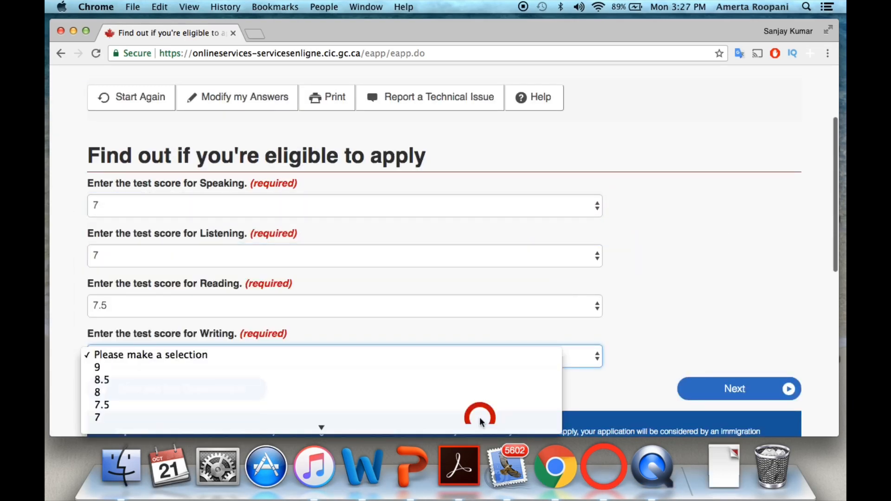
pyautogui.click(481, 417)
pyautogui.click(701, 388)
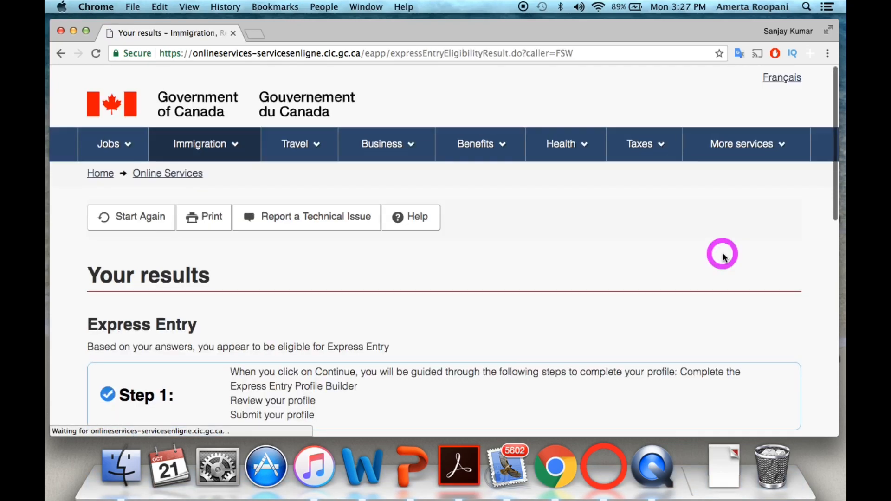
# Read through the Express Entry eligibility results and continue to building the profile.
pyautogui.scroll(-3, 723, 254)
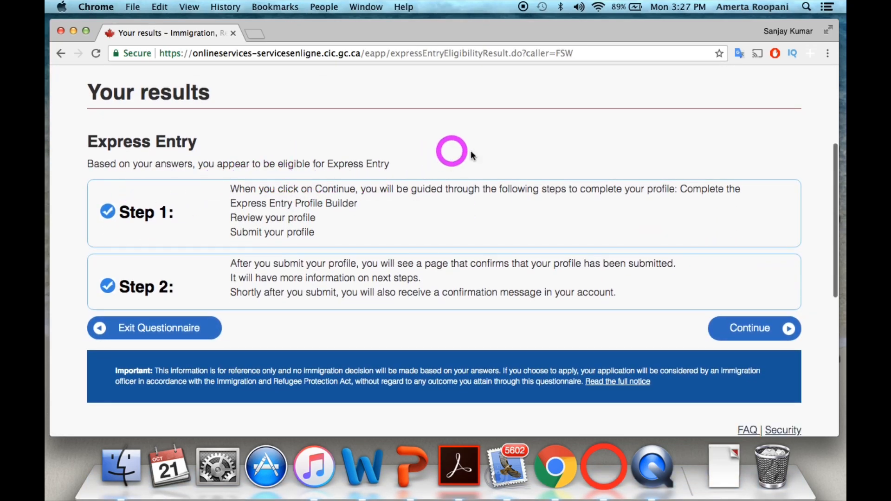
pyautogui.scroll(-1, 525, 239)
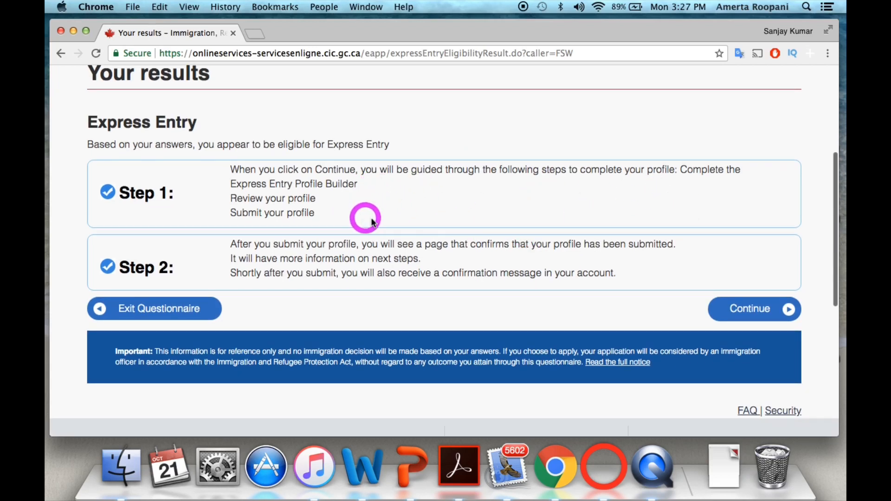
pyautogui.scroll(-1, 426, 319)
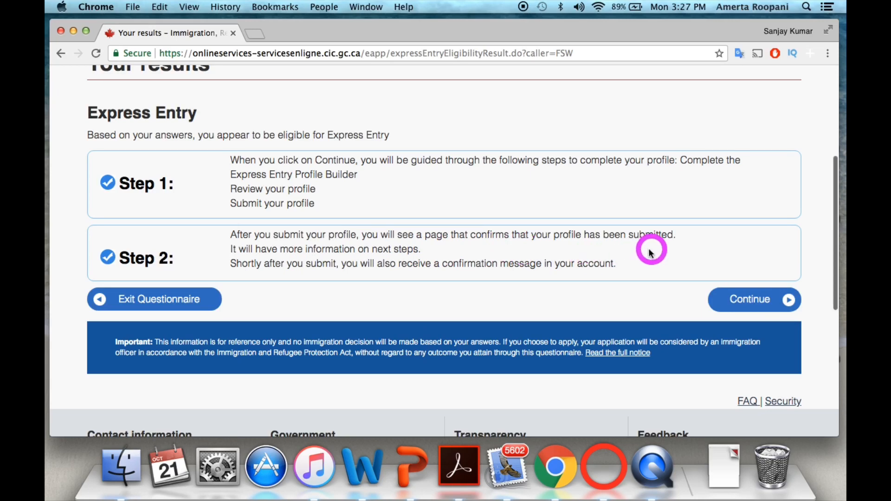
pyautogui.scroll(-1, 394, 314)
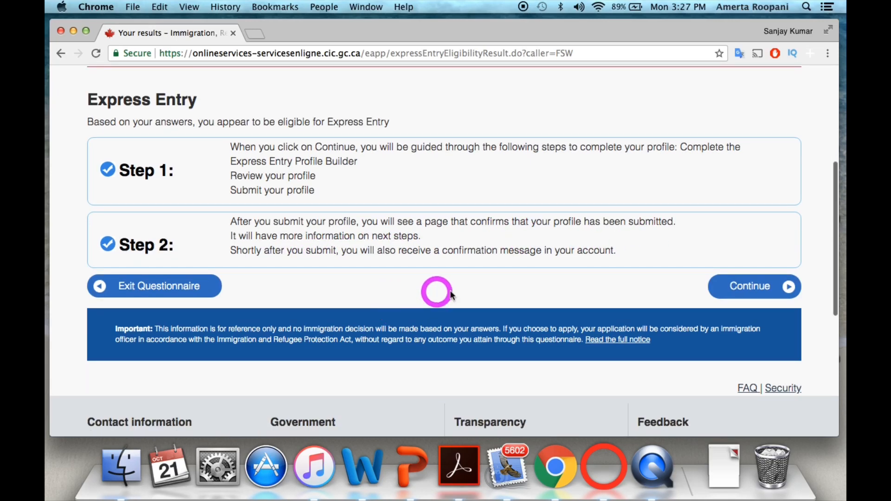
pyautogui.click(740, 284)
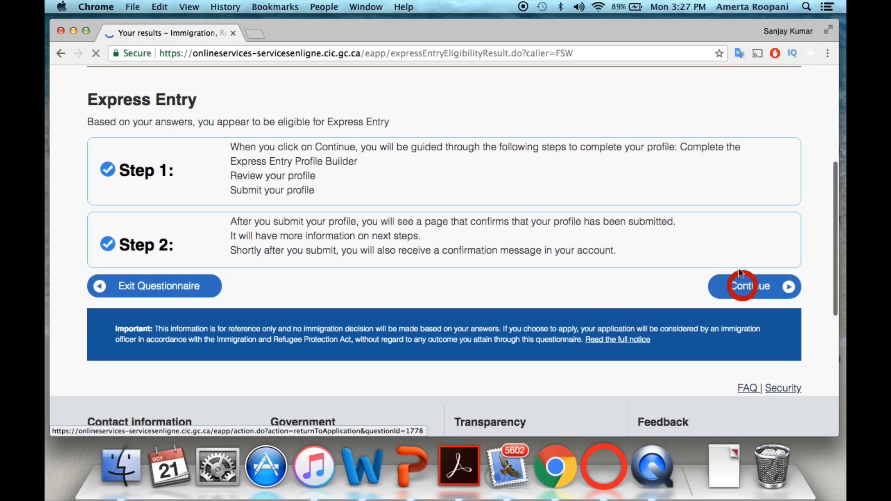
# Enter the applicant's last name and first name as shown in the passport.
pyautogui.scroll(-3, 724, 243)
pyautogui.scroll(-3, 724, 242)
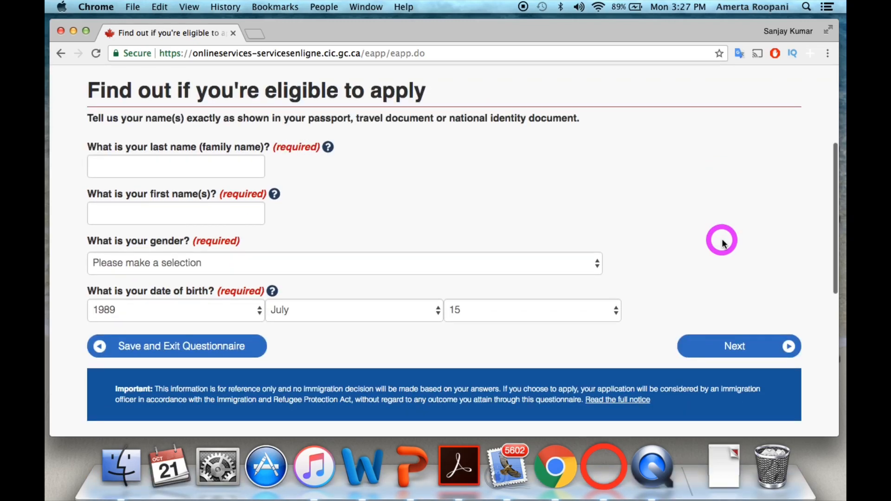
pyautogui.scroll(4, 722, 243)
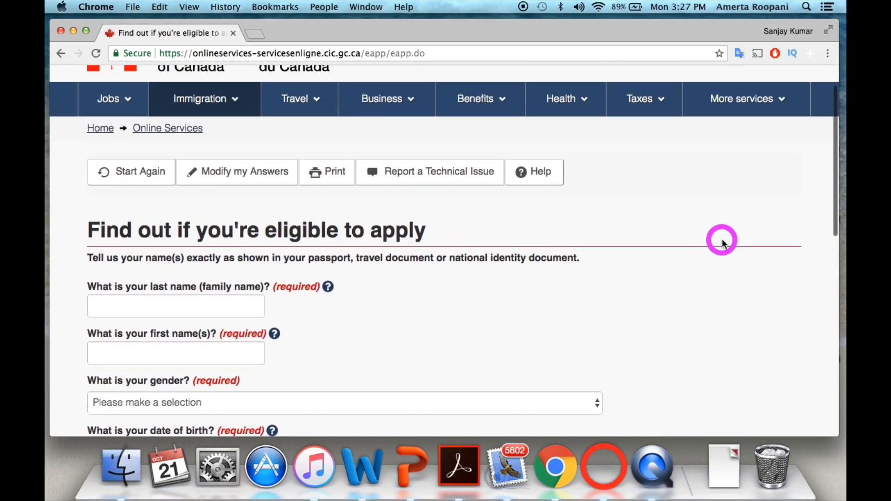
pyautogui.scroll(2, 722, 242)
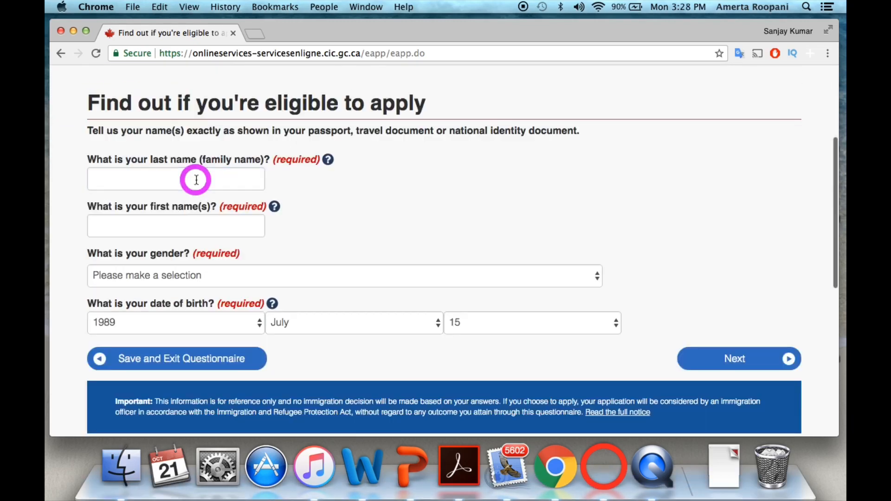
pyautogui.click(196, 180)
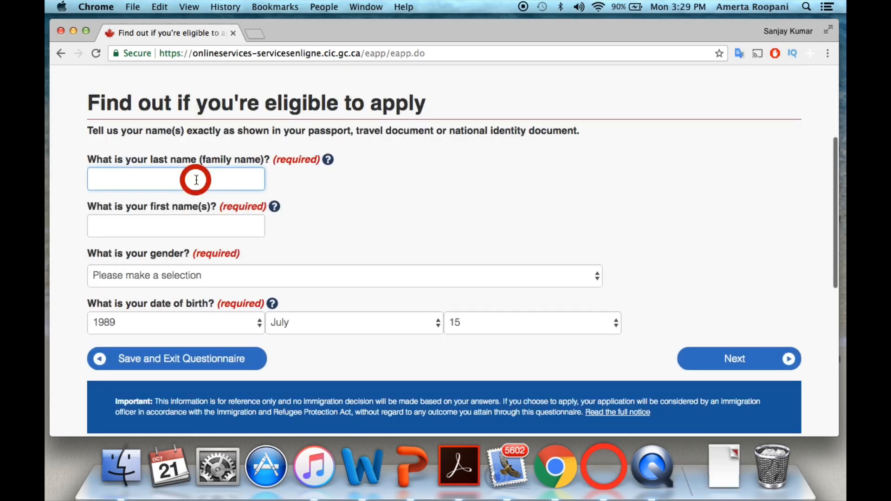
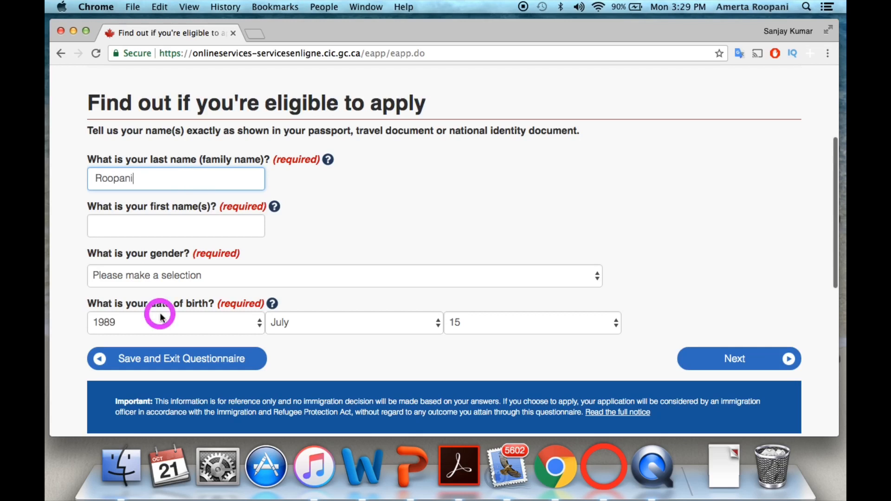
pyautogui.click(176, 219)
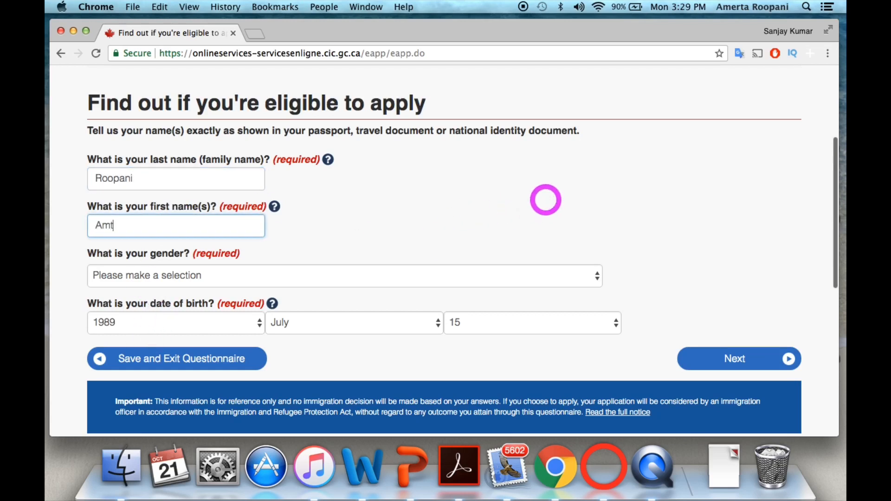
# Set the applicant's gender to Female, keep the filled-in date of birth, and continue.
pyautogui.click(497, 277)
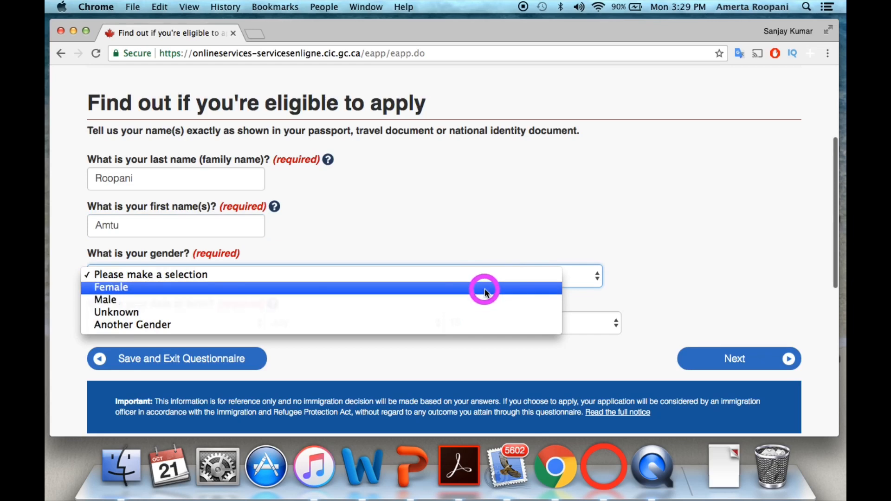
pyautogui.click(485, 292)
pyautogui.scroll(-3, 678, 254)
pyautogui.click(731, 301)
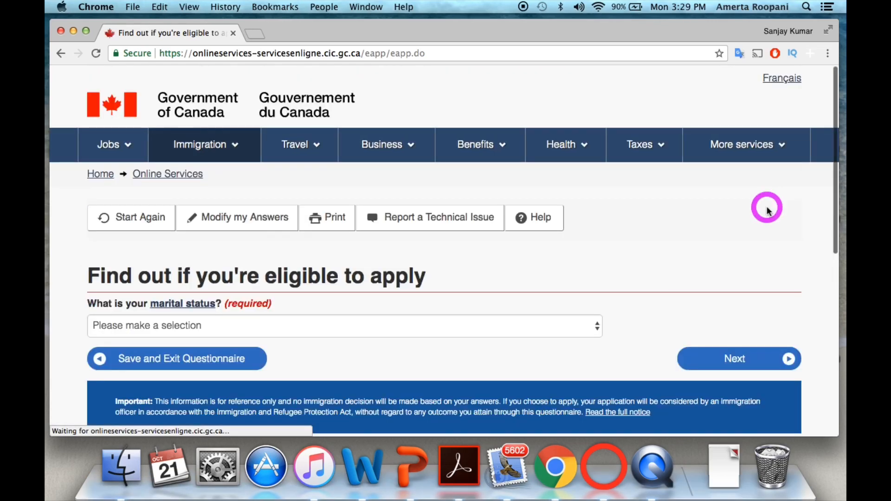
# Set the applicant's marital status to Married and continue.
pyautogui.scroll(-2, 766, 205)
pyautogui.click(466, 291)
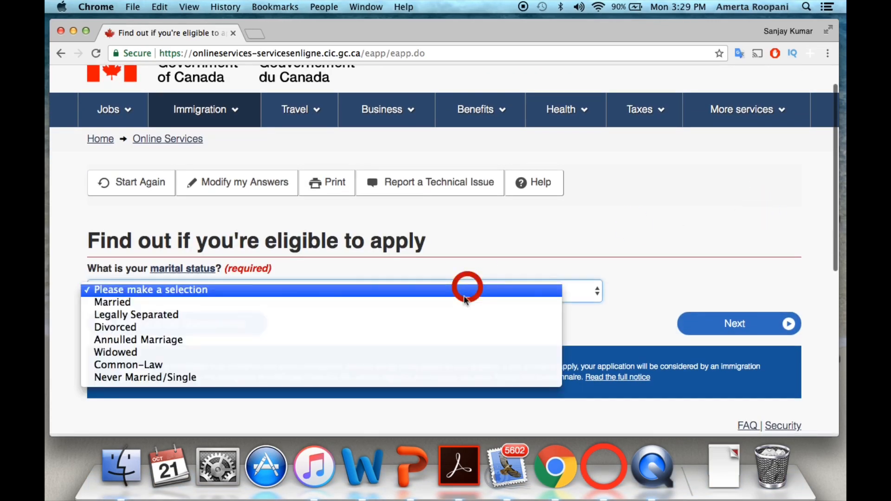
pyautogui.click(459, 302)
pyautogui.click(726, 320)
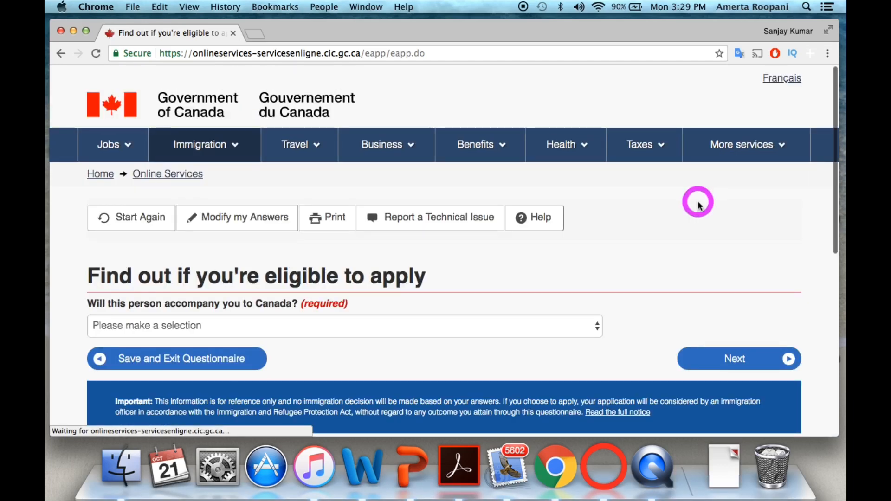
# Answer Yes to whether the spouse will accompany the applicant to Canada, and continue.
pyautogui.scroll(-2, 698, 204)
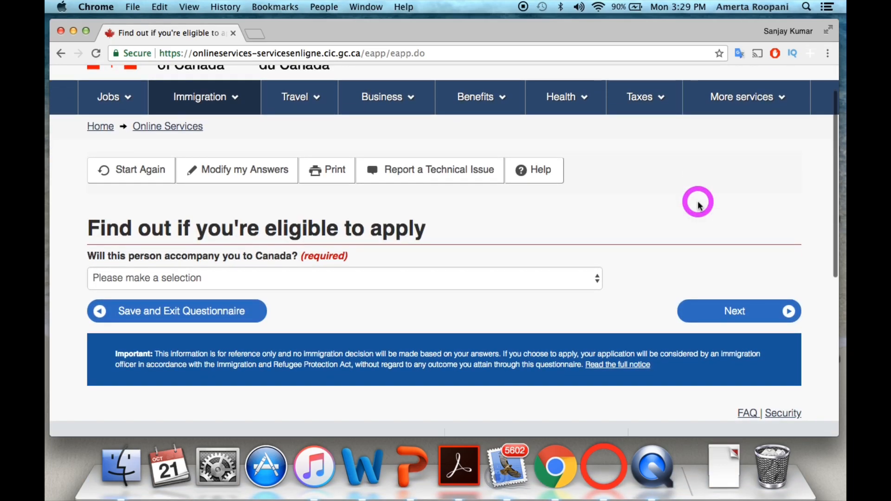
pyautogui.click(553, 277)
pyautogui.click(537, 288)
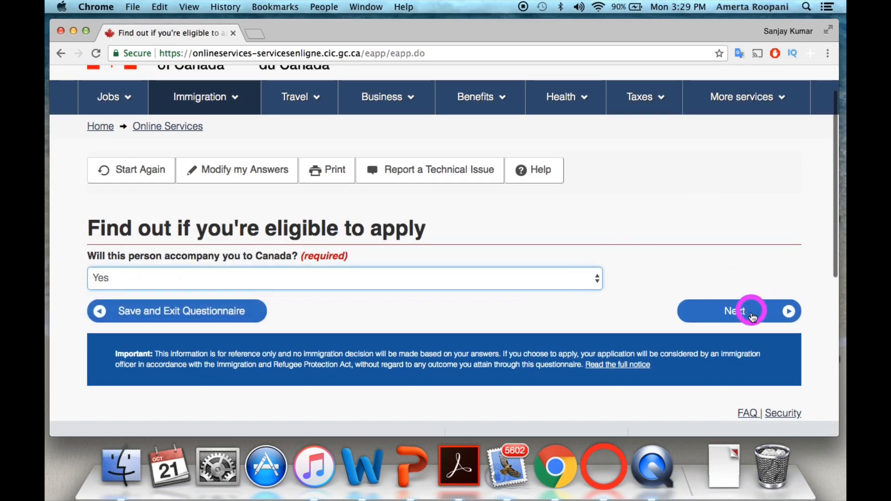
pyautogui.click(748, 311)
# Enter the spouse's last name and first name.
pyautogui.scroll(-3, 741, 201)
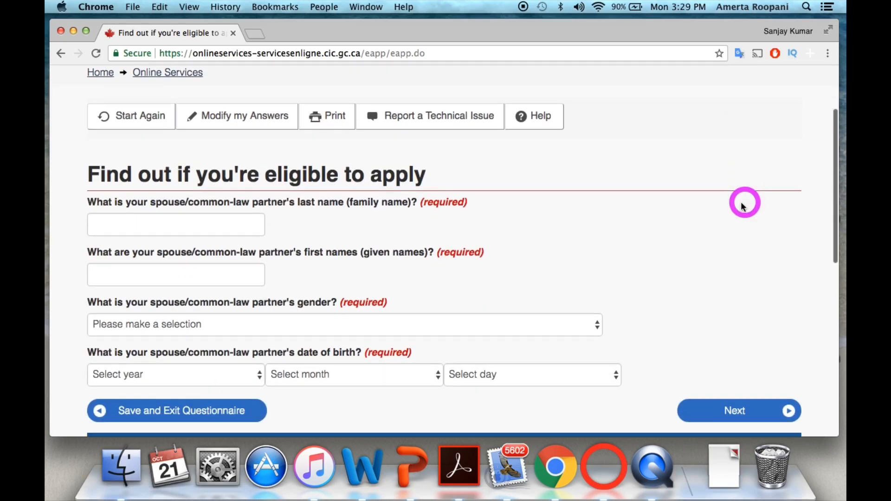
pyautogui.click(220, 226)
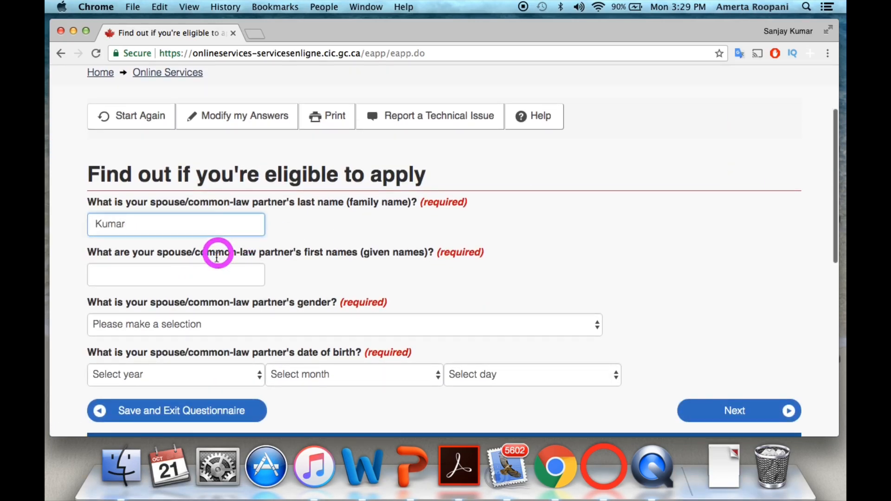
pyautogui.click(218, 274)
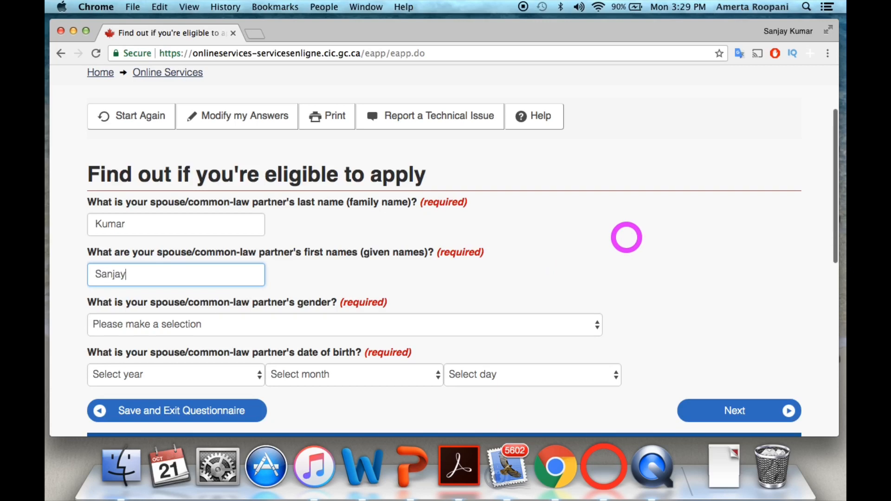
# Set the spouse's gender to Male, select the spouse's date of birth, and continue to the Express Entry profile.
pyautogui.click(444, 326)
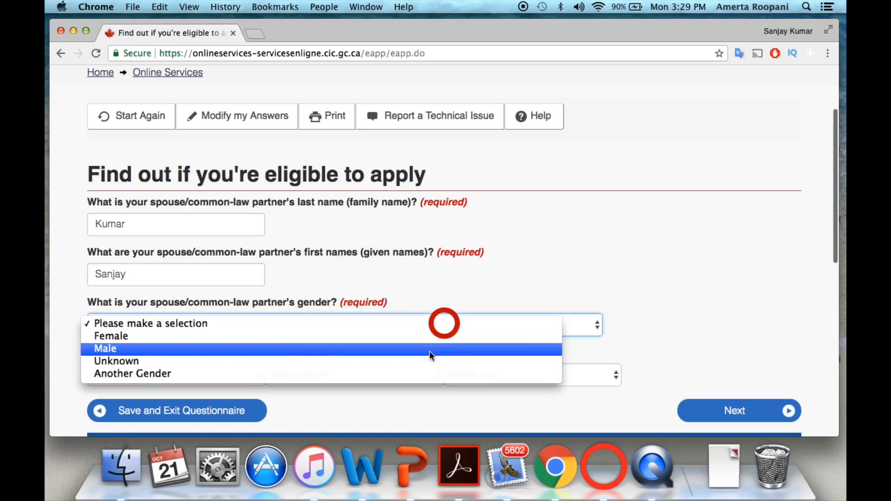
pyautogui.click(429, 352)
pyautogui.scroll(-2, 464, 367)
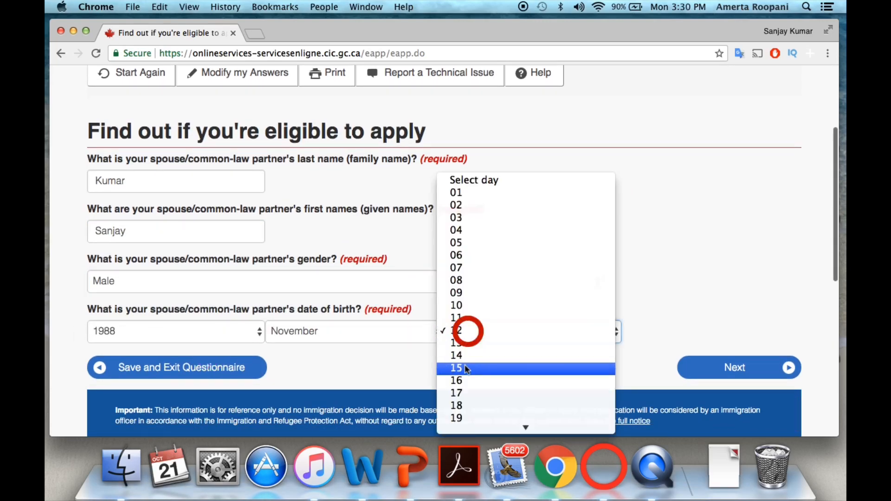
pyautogui.click(464, 365)
pyautogui.click(703, 369)
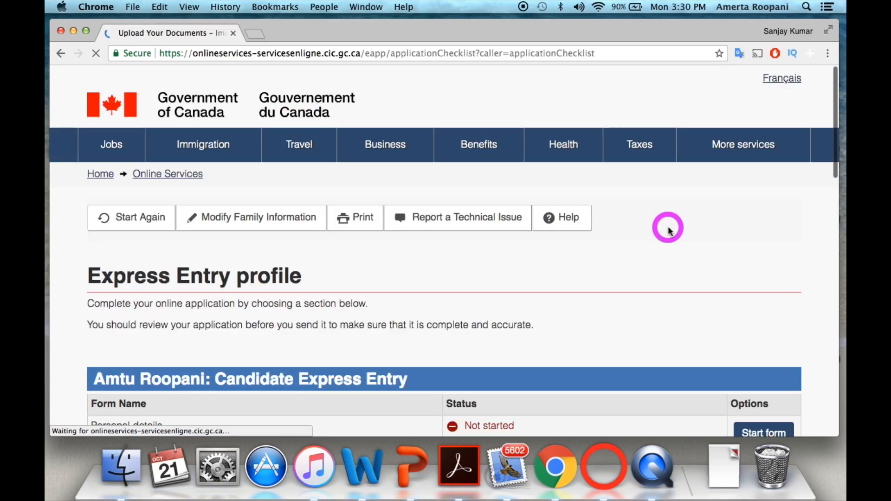
# Look over the candidate's form list, start the Personal details form, and continue past its Names section.
pyautogui.scroll(-5, 668, 230)
pyautogui.scroll(3, 663, 229)
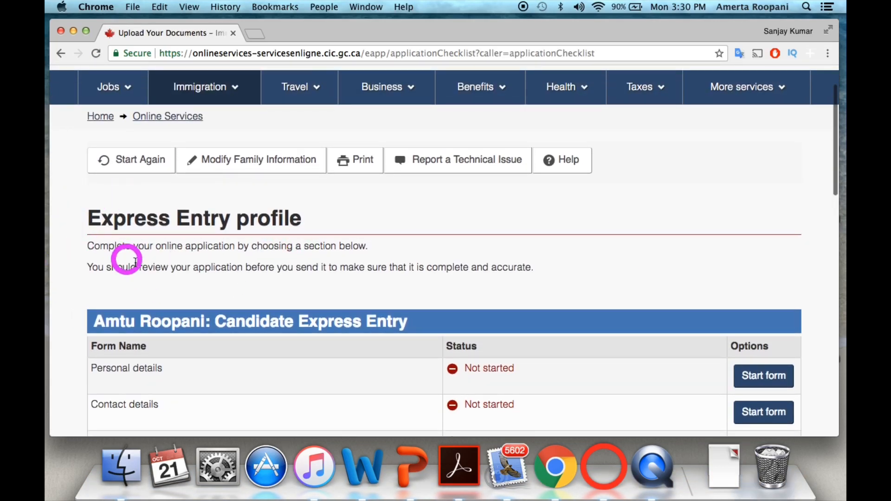
pyautogui.scroll(-3, 672, 249)
pyautogui.scroll(-8, 673, 249)
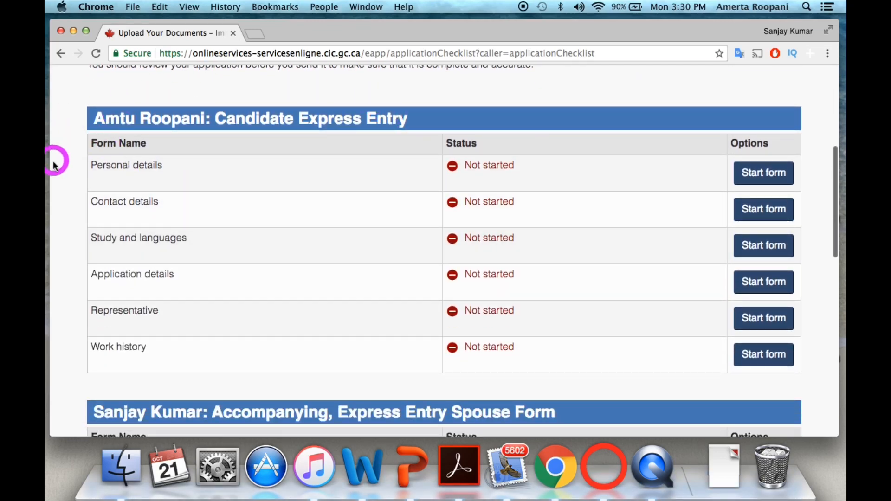
pyautogui.scroll(-1, 61, 169)
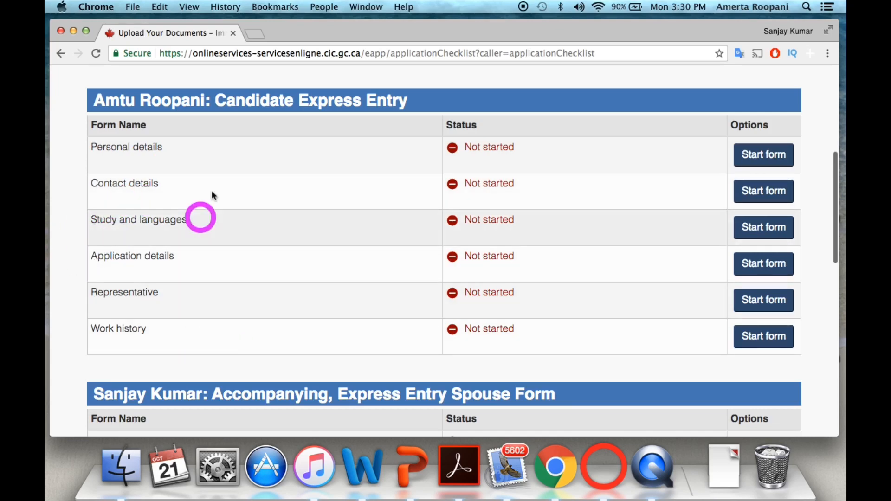
pyautogui.click(760, 155)
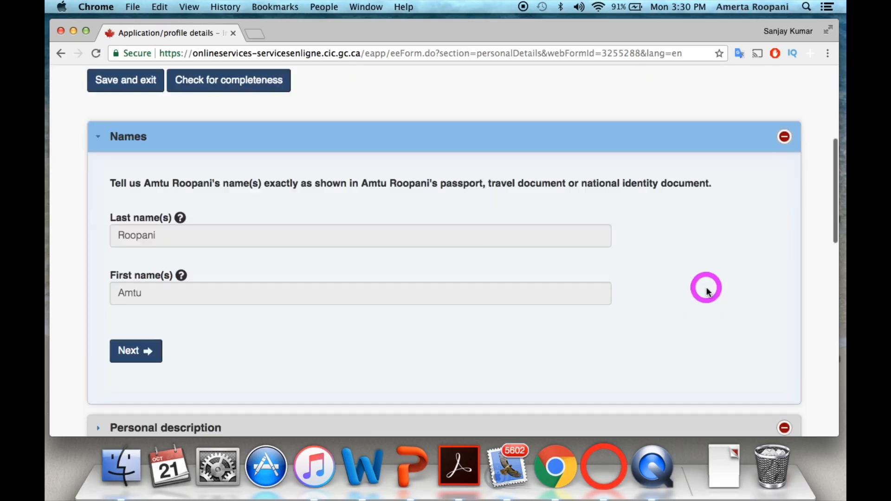
pyautogui.scroll(-2, 706, 286)
pyautogui.click(138, 295)
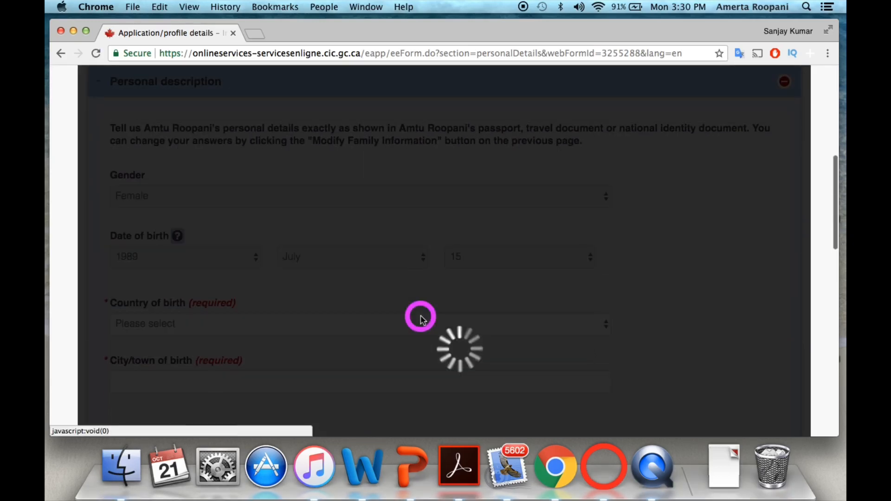
# In the Personal description section, set the country of birth to Pakistan and the city to Mirpurkhas, and continue.
pyautogui.scroll(-3, 399, 311)
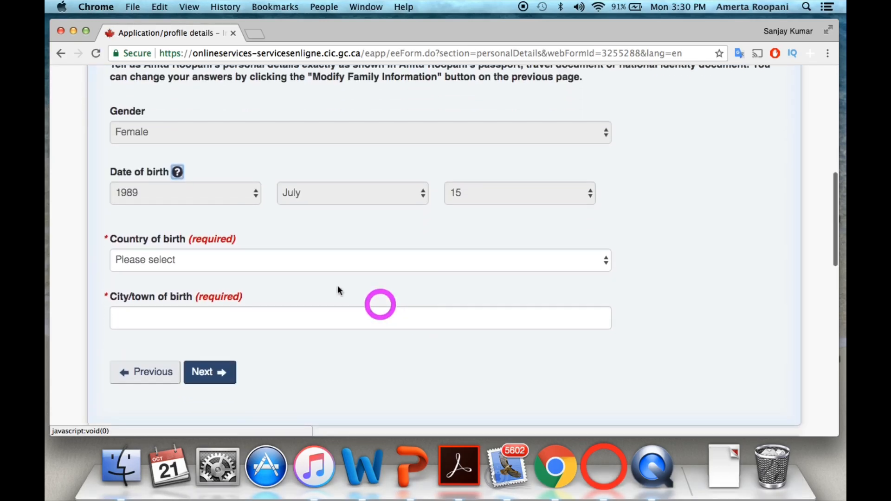
pyautogui.click(291, 255)
pyautogui.write('pak')
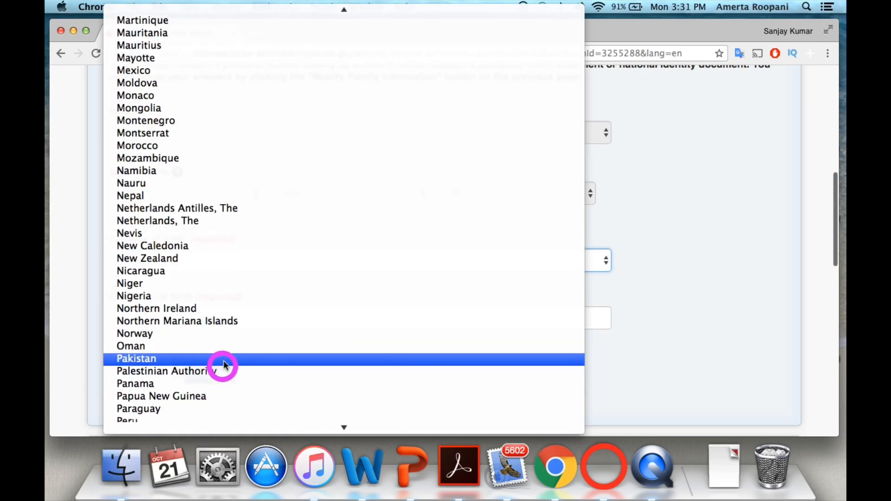
pyautogui.click(223, 359)
pyautogui.click(345, 313)
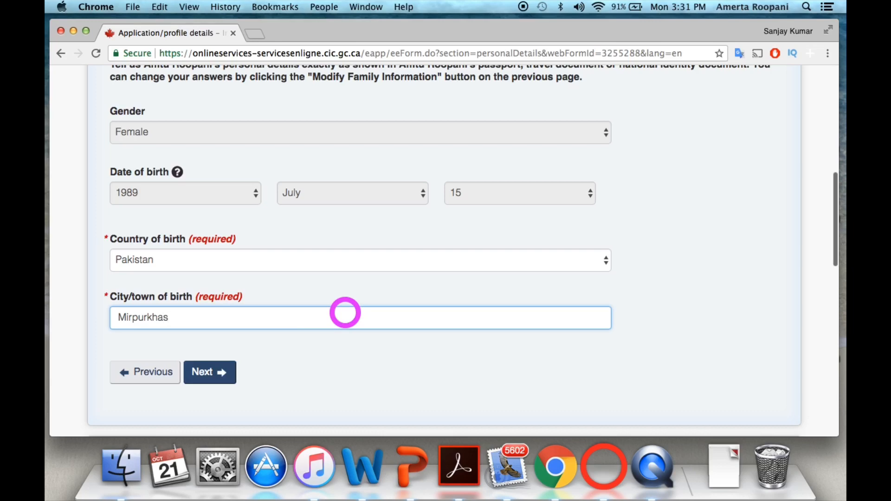
pyautogui.click(222, 372)
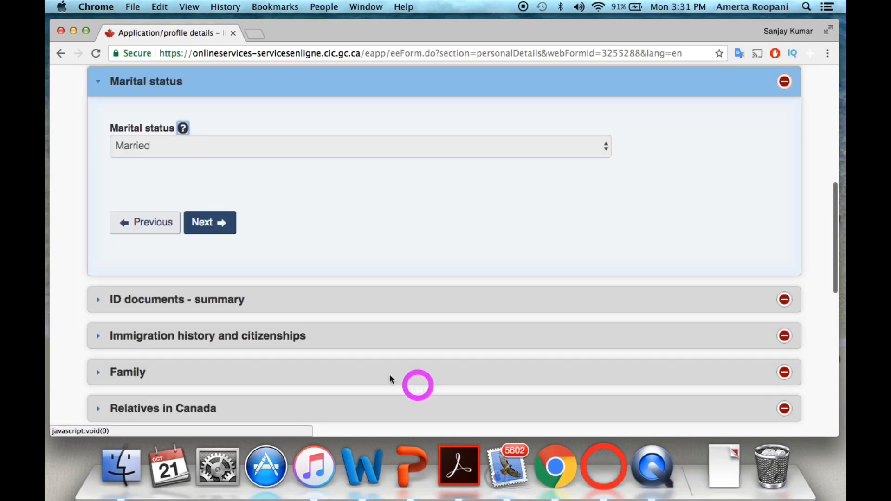
# Continue past Marital status and answer Yes to having a passport or National ID document.
pyautogui.click(223, 220)
pyautogui.scroll(-1, 398, 275)
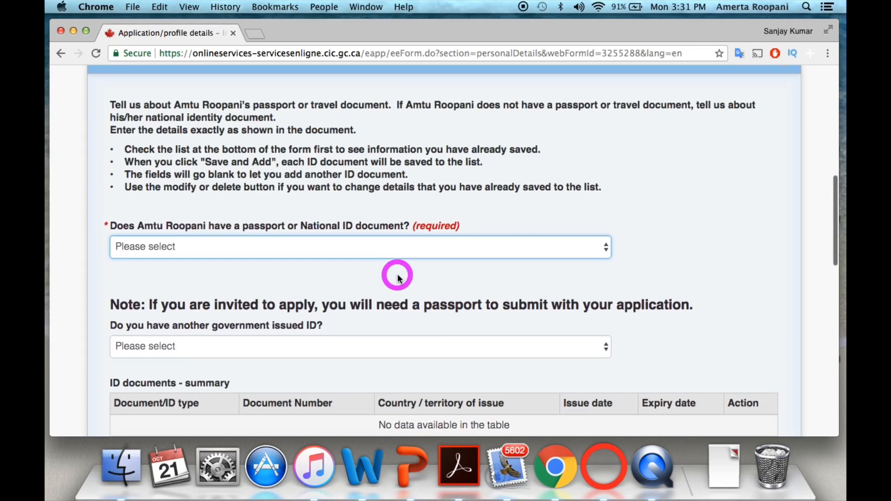
pyautogui.click(374, 242)
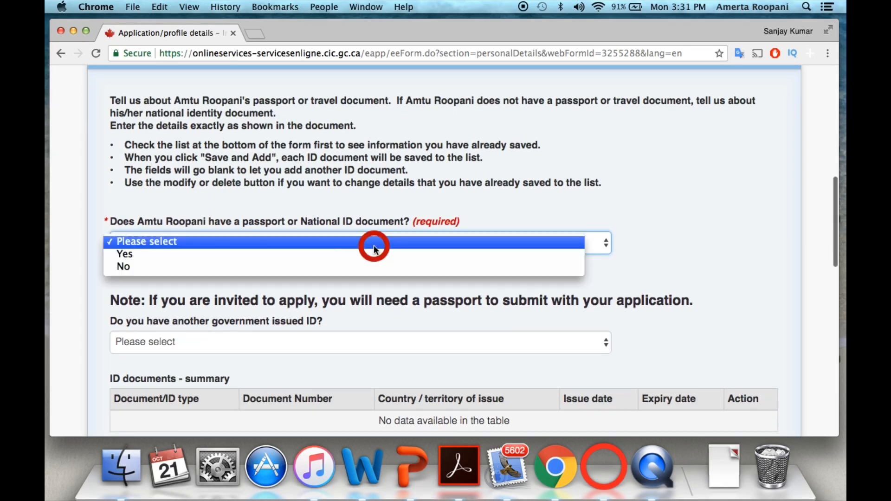
pyautogui.click(364, 254)
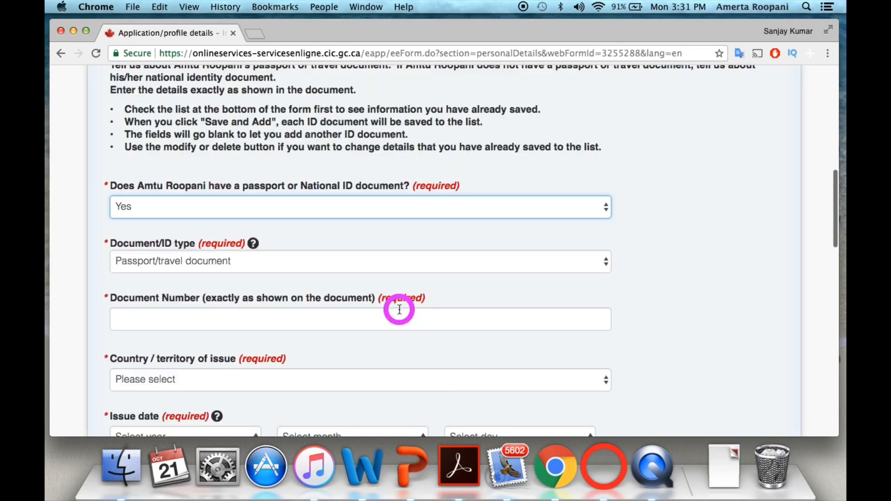
# Enter the passport's document number and set its country of issue to PAK (Pakistan).
pyautogui.scroll(-2, 398, 309)
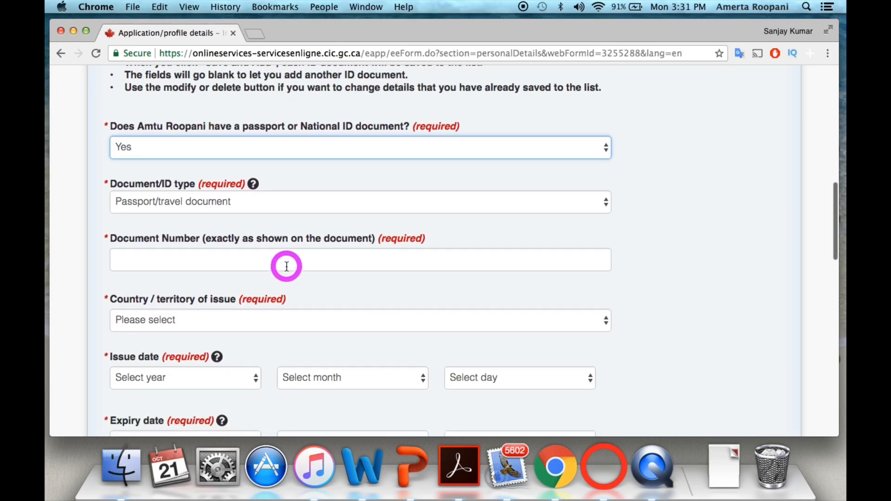
pyautogui.click(286, 267)
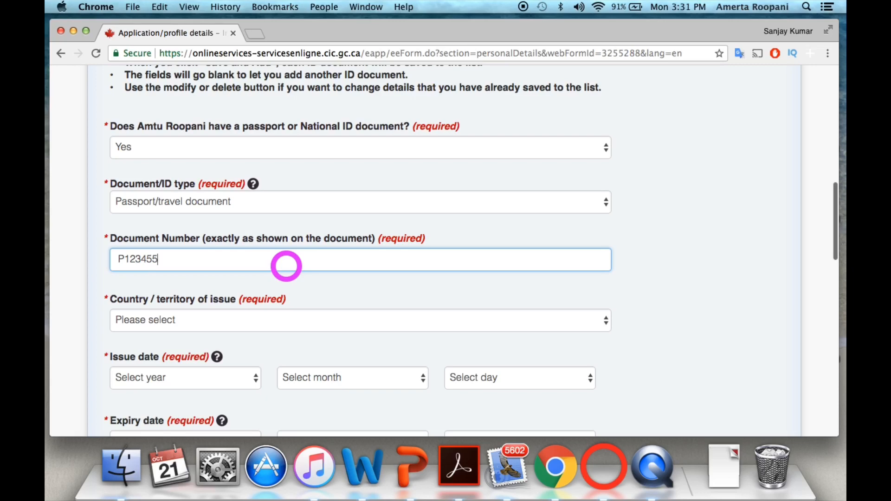
pyautogui.click(255, 319)
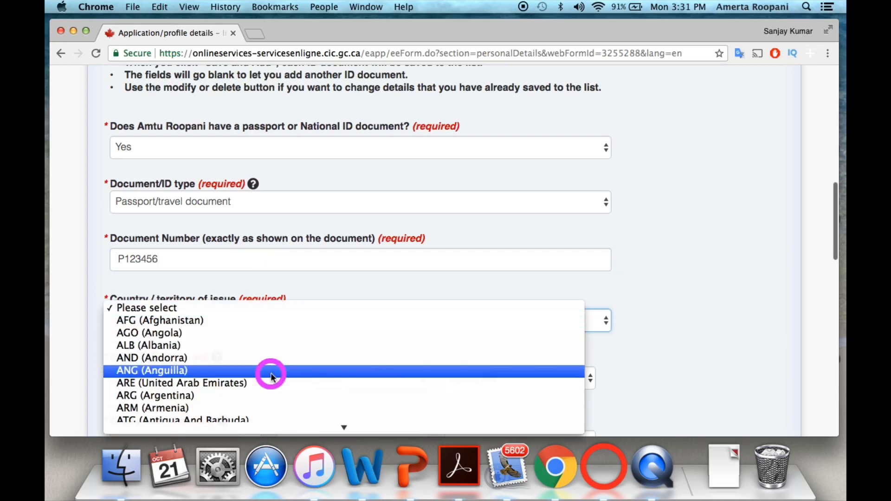
pyautogui.press('p')
pyautogui.click(214, 415)
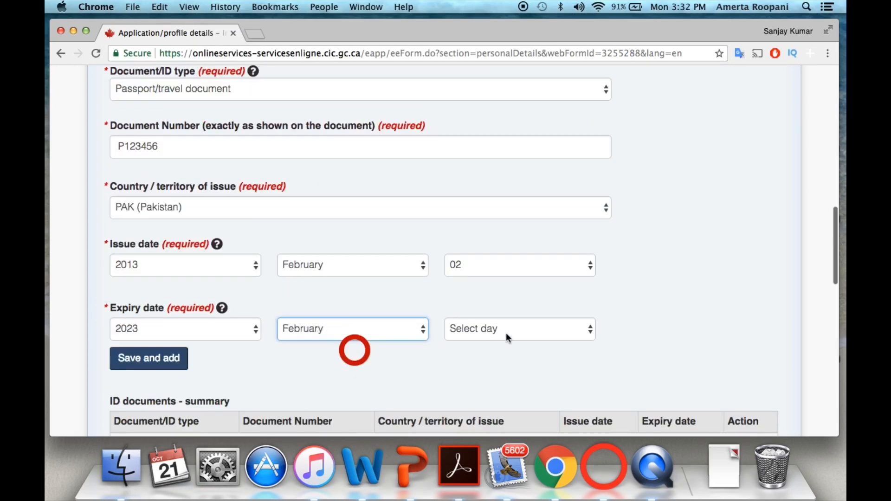
# Complete the passport's expiry date with day 02, save the document to the ID documents list, and continue.
pyautogui.click(502, 327)
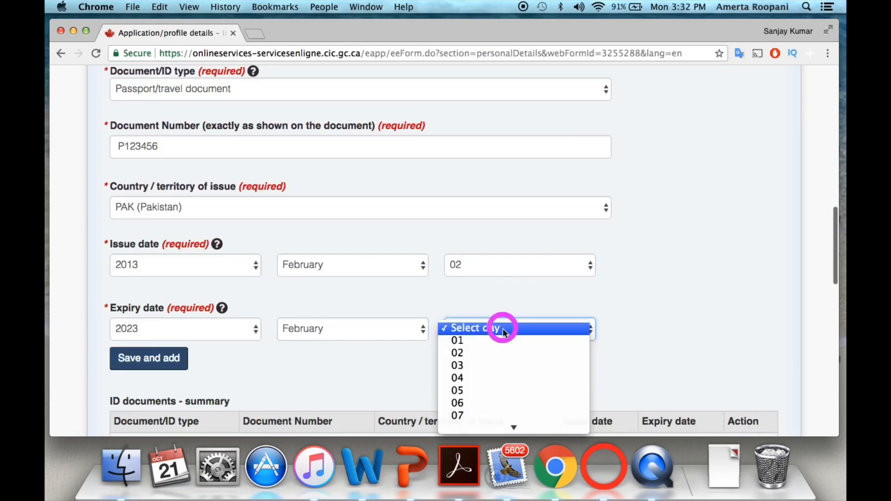
pyautogui.click(500, 353)
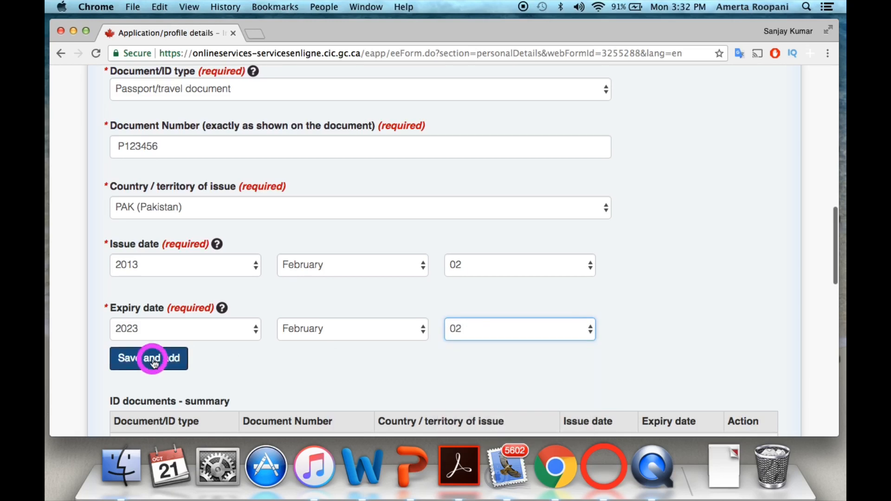
pyautogui.scroll(-2, 154, 363)
pyautogui.scroll(-2, 154, 362)
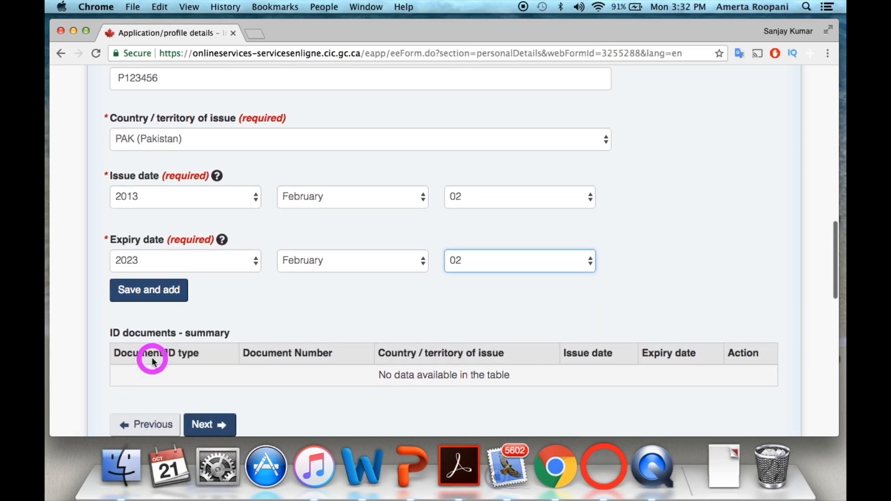
pyautogui.click(131, 288)
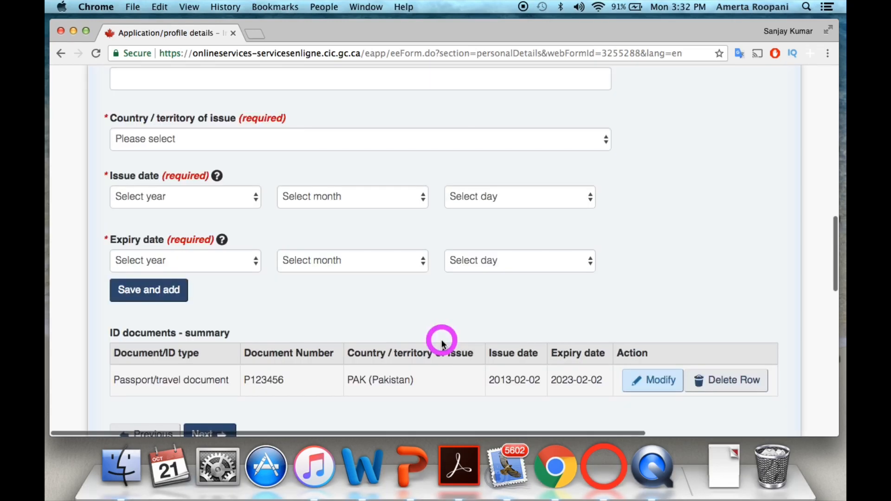
pyautogui.scroll(-2, 550, 413)
pyautogui.click(208, 396)
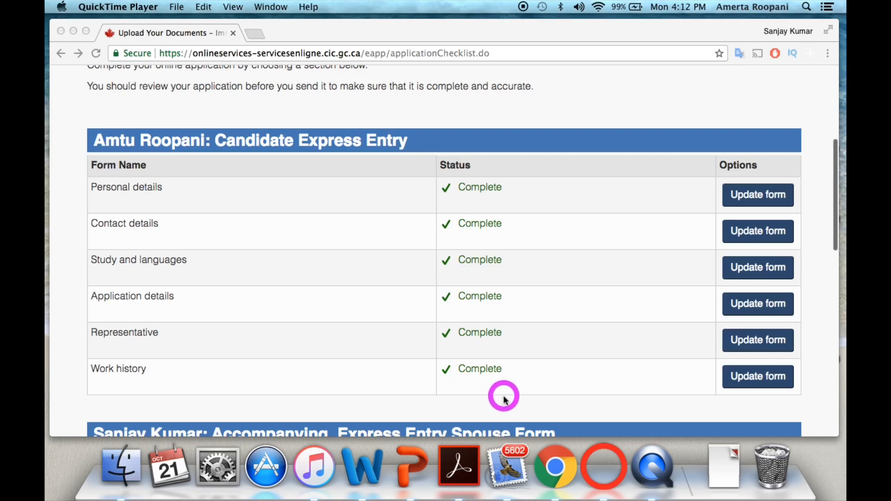
# Open the candidate's Application details form for updating and choose All Provinces and Territories as places to live.
pyautogui.scroll(-3, 505, 398)
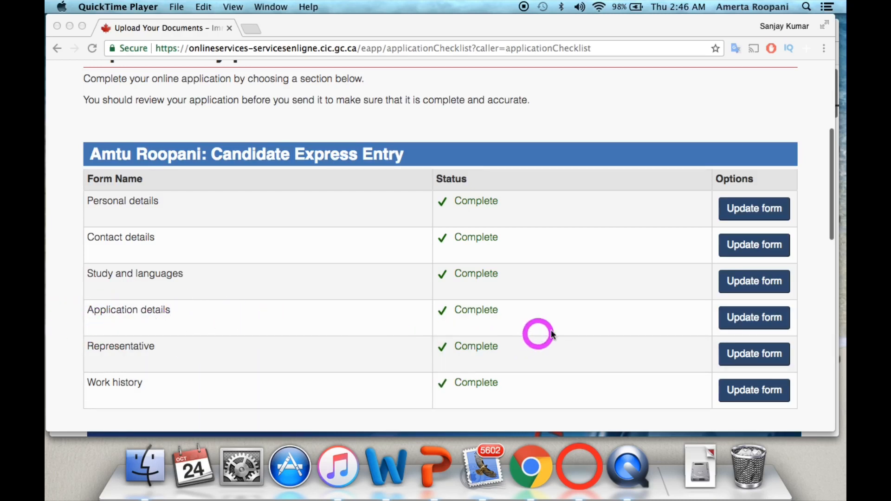
pyautogui.click(751, 320)
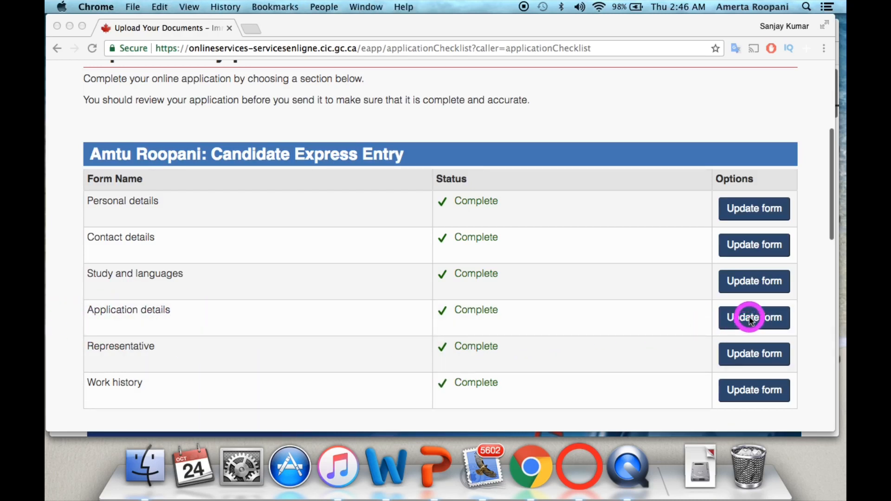
pyautogui.click(750, 321)
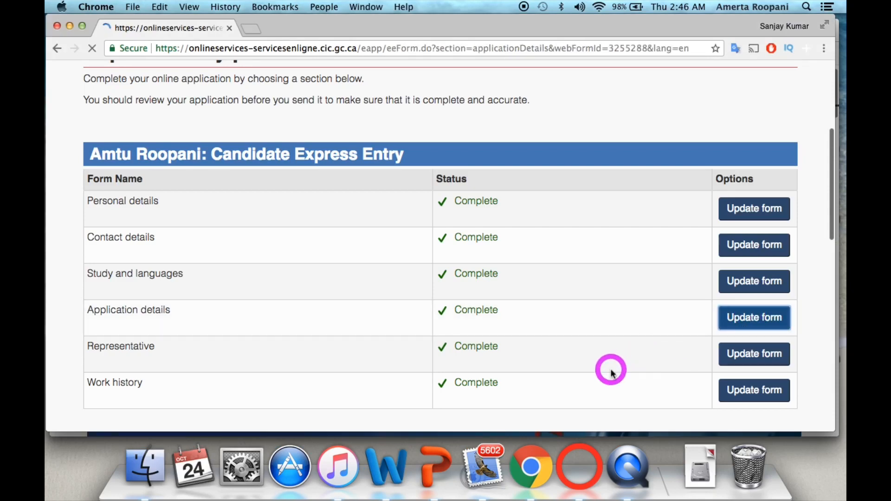
pyautogui.scroll(-2, 611, 371)
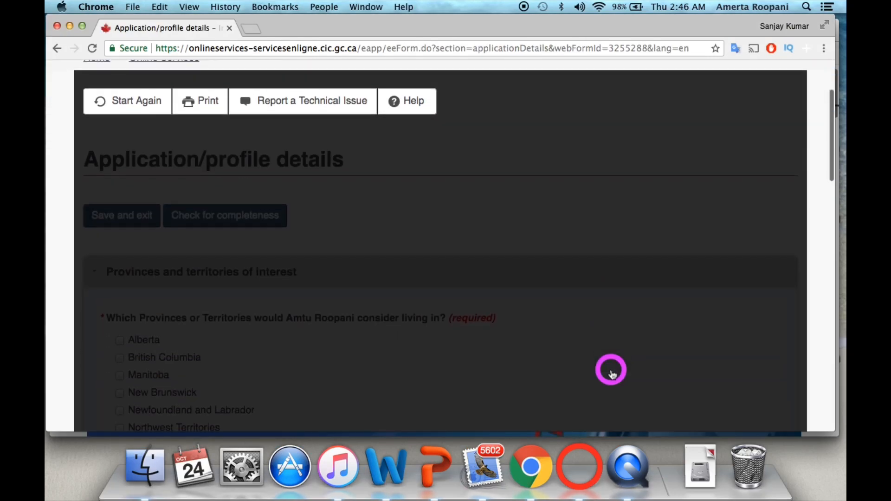
pyautogui.scroll(-1, 610, 371)
pyautogui.scroll(-1, 611, 374)
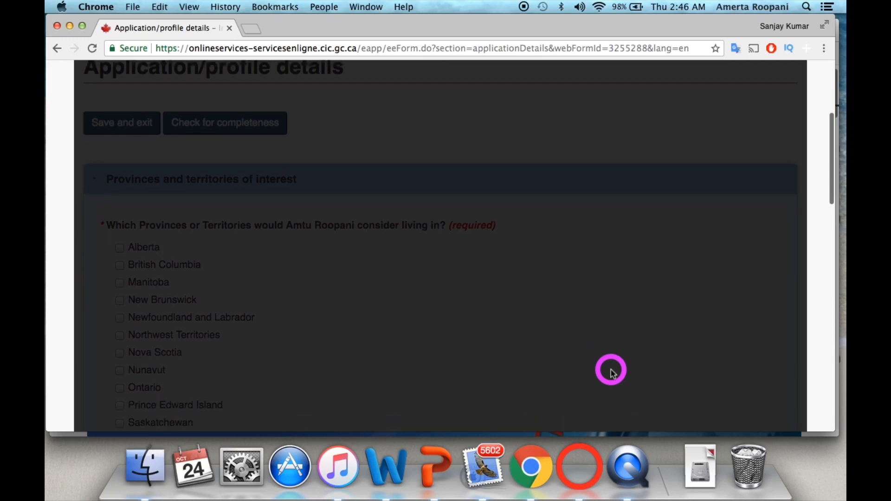
pyautogui.scroll(-3, 611, 372)
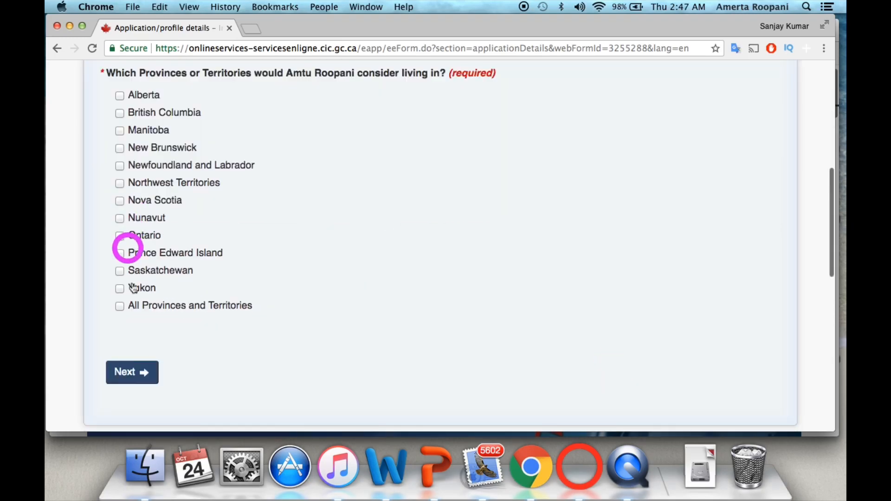
pyautogui.click(120, 306)
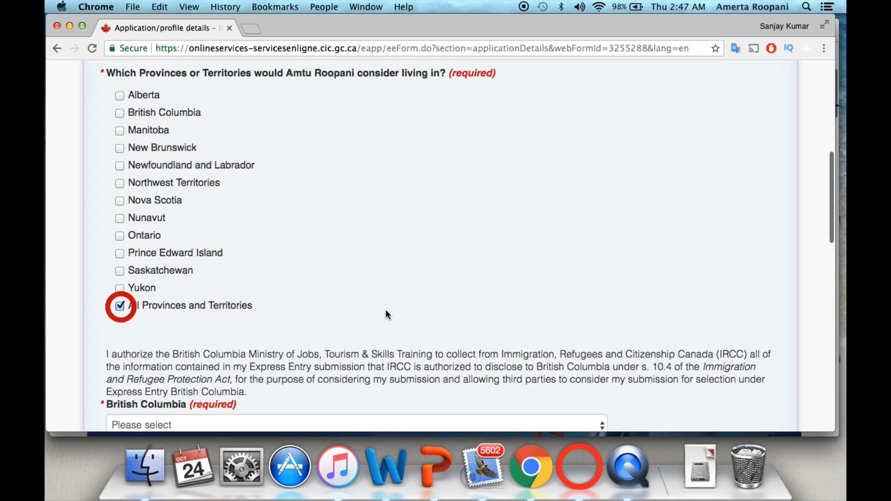
# Answer Yes to both the British Columbia and Ontario information authorizations.
pyautogui.scroll(-4, 386, 315)
pyautogui.click(369, 237)
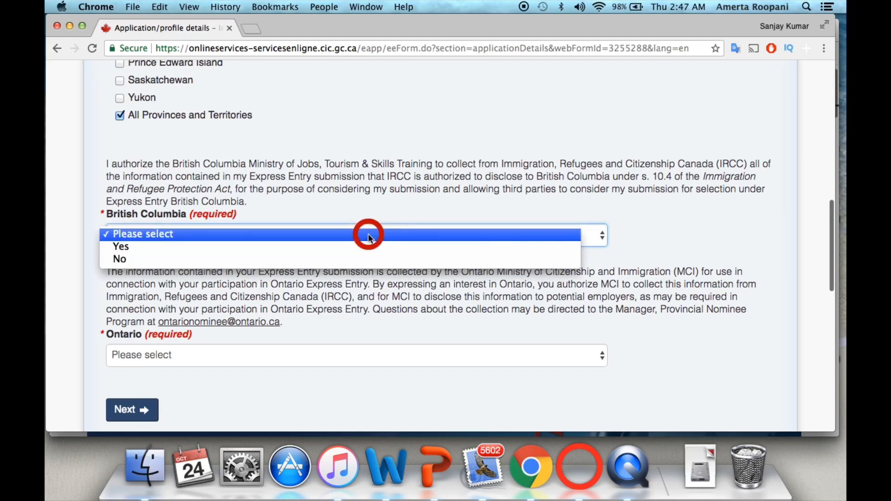
pyautogui.click(359, 246)
pyautogui.scroll(-1, 357, 294)
pyautogui.click(333, 316)
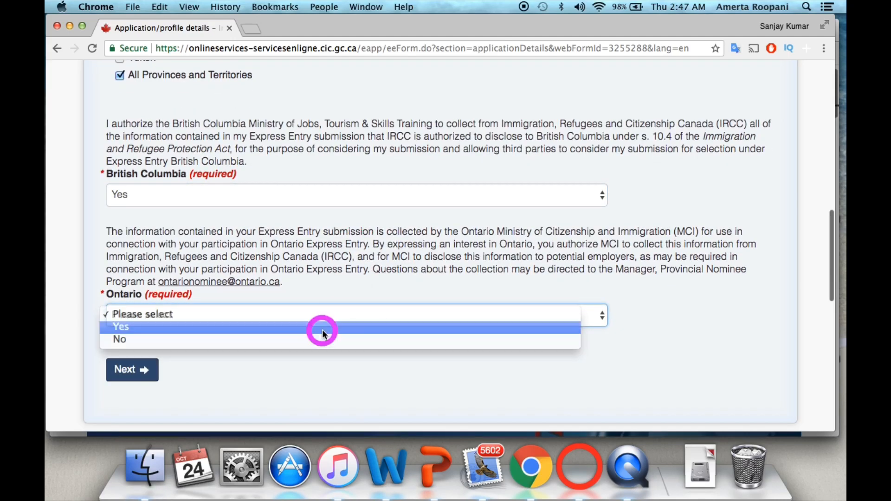
pyautogui.click(324, 332)
# Continue to Nomination and selection, answer No to having a nomination certificate, and save and exit the form.
pyautogui.click(134, 370)
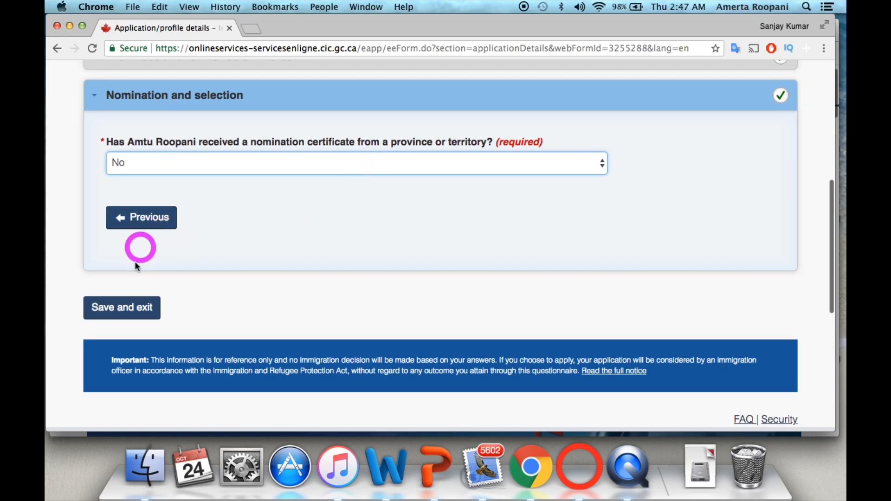
pyautogui.click(114, 308)
pyautogui.scroll(-6, 368, 368)
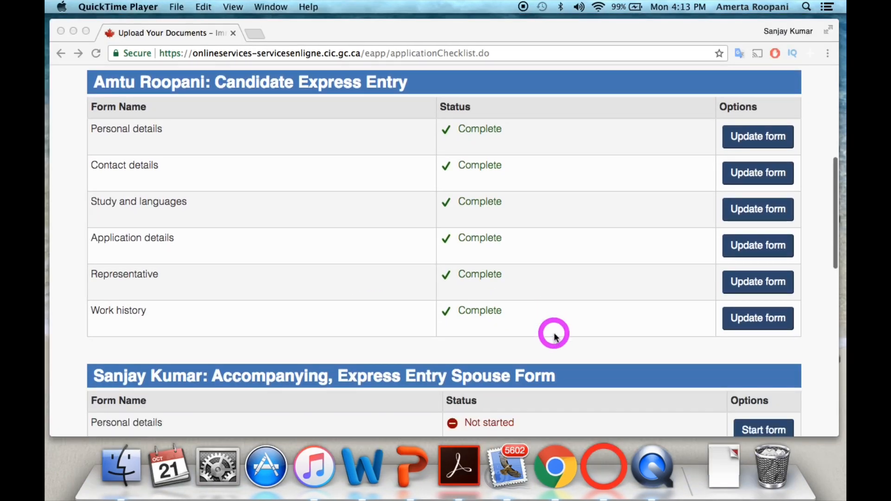
# Start the accompanying spouse's Personal details form and continue past its Names section.
pyautogui.scroll(-3, 553, 332)
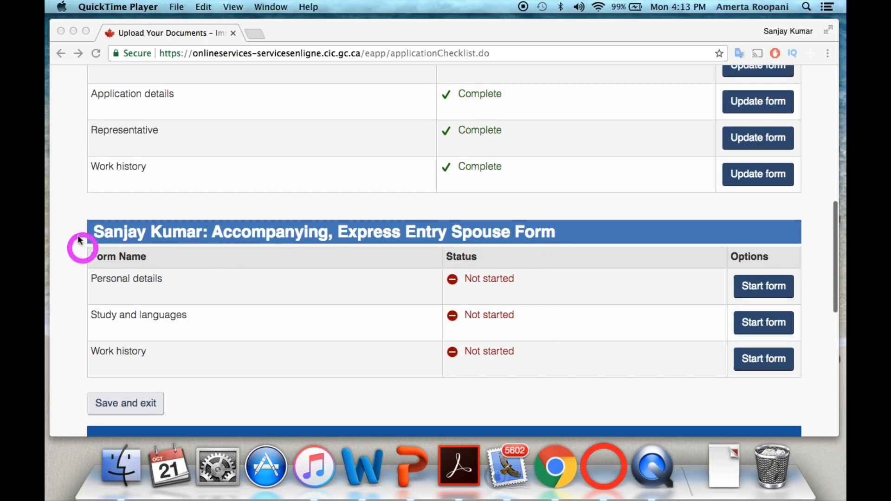
pyautogui.click(752, 286)
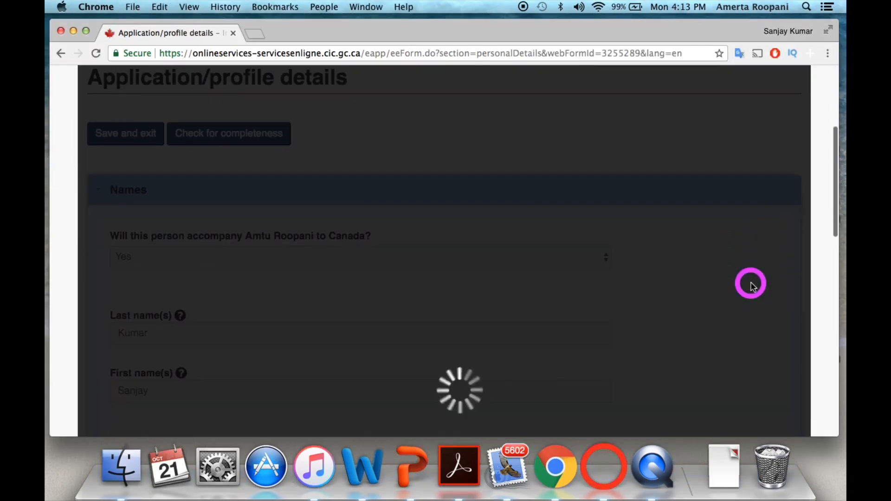
pyautogui.scroll(-2, 673, 290)
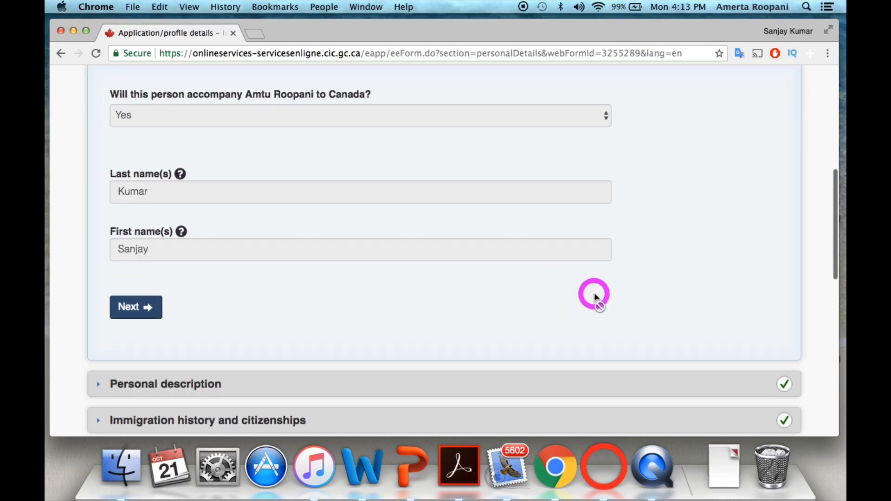
pyautogui.click(125, 305)
# Set the spouse's country of birth to Pakistan and city of birth to Islamabad, and continue.
pyautogui.scroll(-2, 419, 323)
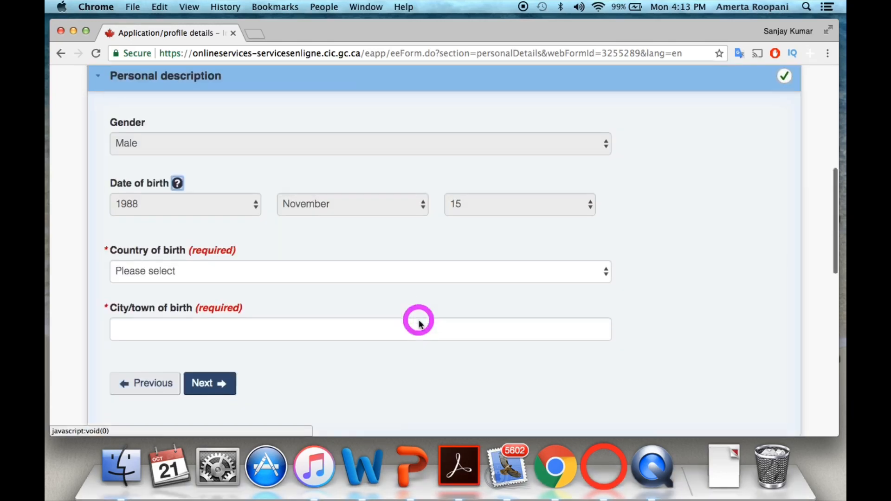
pyautogui.click(323, 218)
pyautogui.press('p')
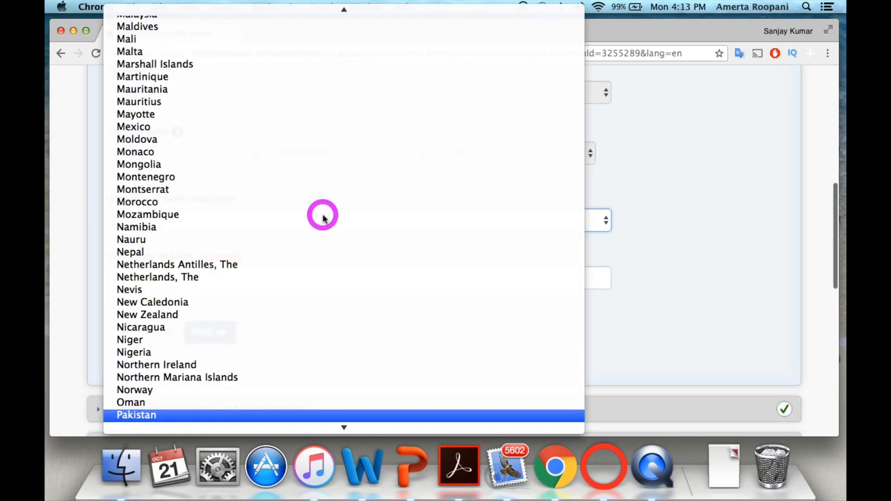
pyautogui.press('Return')
pyautogui.click(274, 282)
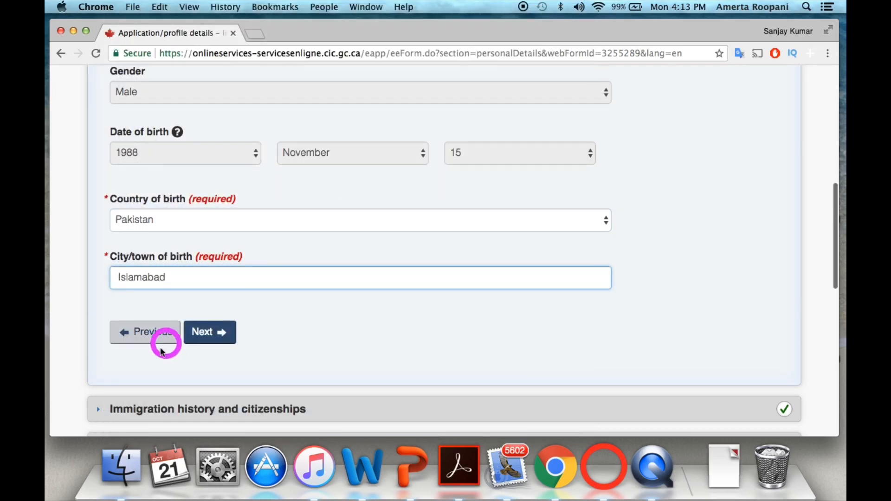
pyautogui.click(209, 332)
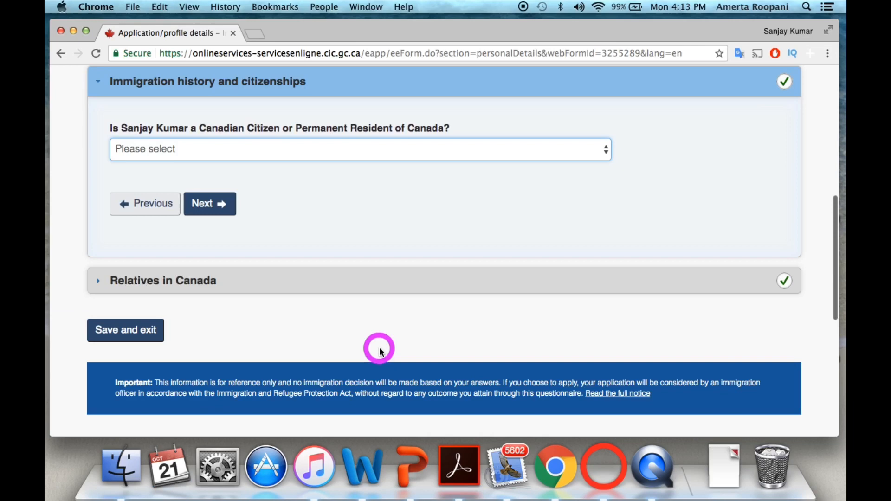
# Answer No to the spouse being a Canadian citizen or permanent resident and No to having a relative in Canada.
pyautogui.click(381, 151)
pyautogui.click(376, 175)
pyautogui.click(226, 203)
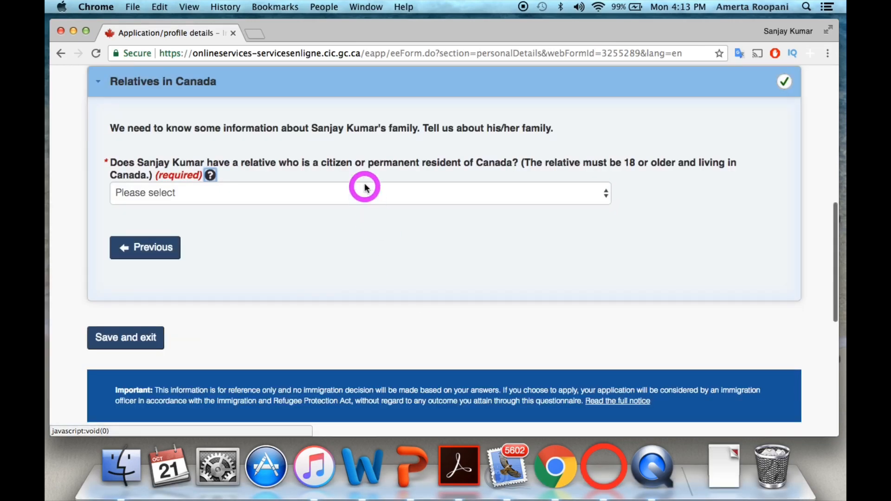
pyautogui.click(408, 195)
pyautogui.click(399, 217)
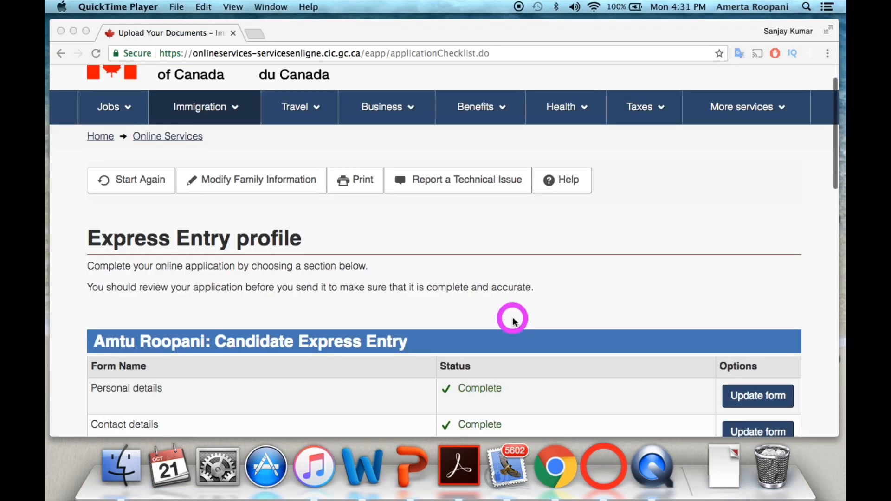
# Review the completion status of the candidate's forms on the Express Entry profile page.
pyautogui.scroll(-5, 513, 319)
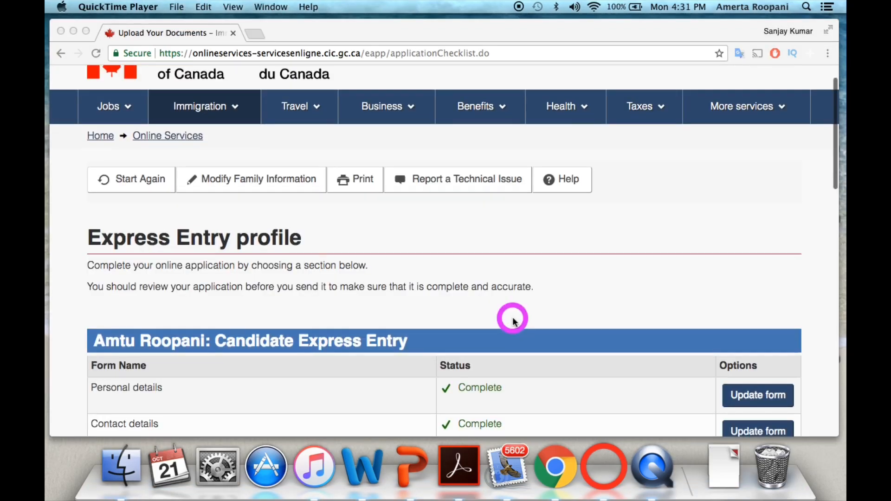
pyautogui.scroll(-1, 513, 321)
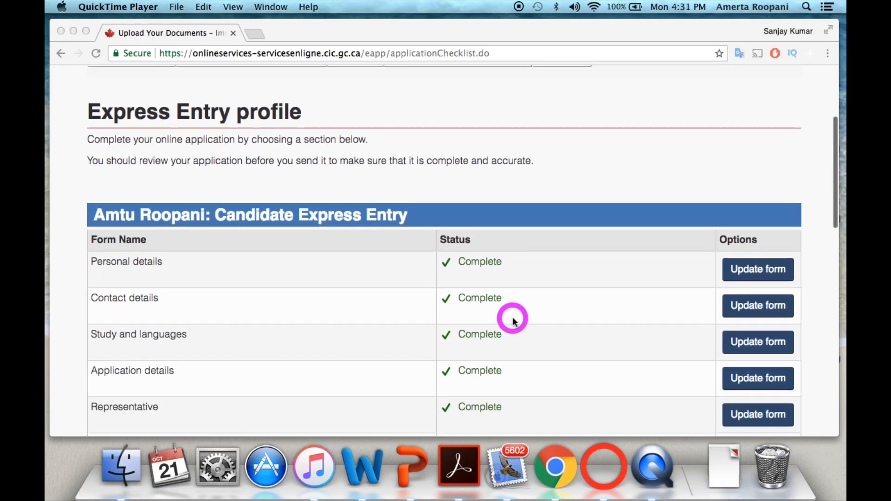
pyautogui.scroll(-4, 514, 321)
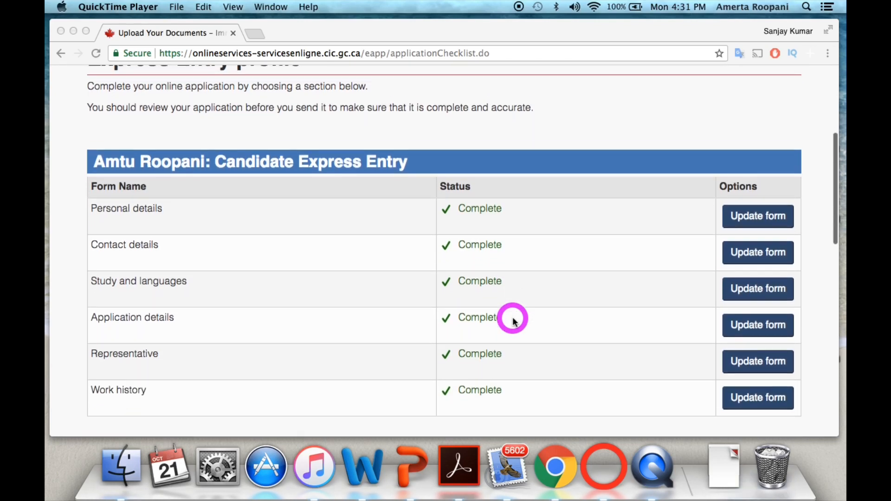
pyautogui.scroll(-1, 513, 321)
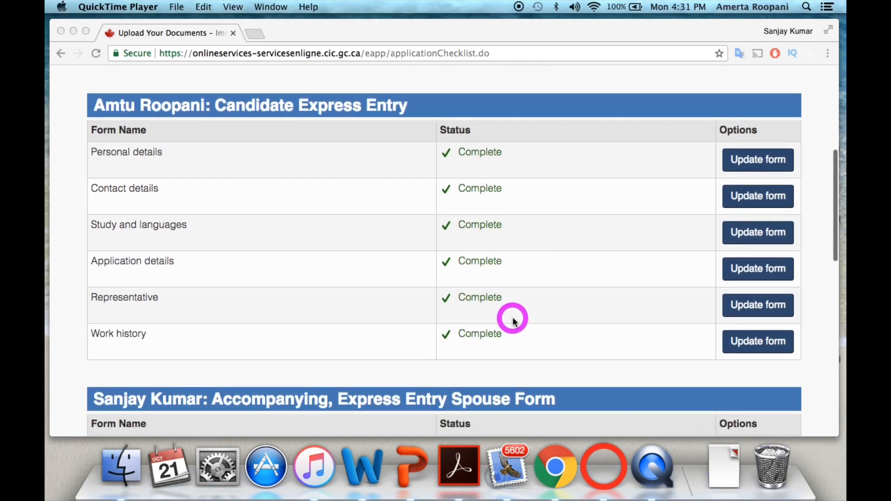
# Check the completion status of the spouse's forms and continue from the forms checklist to the declaration page.
pyautogui.scroll(-1, 513, 321)
pyautogui.scroll(-7, 513, 320)
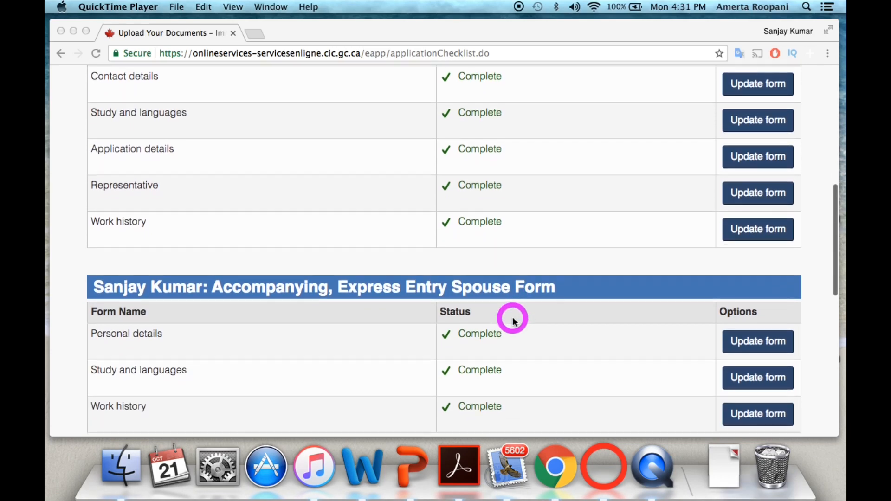
pyautogui.scroll(-3, 513, 320)
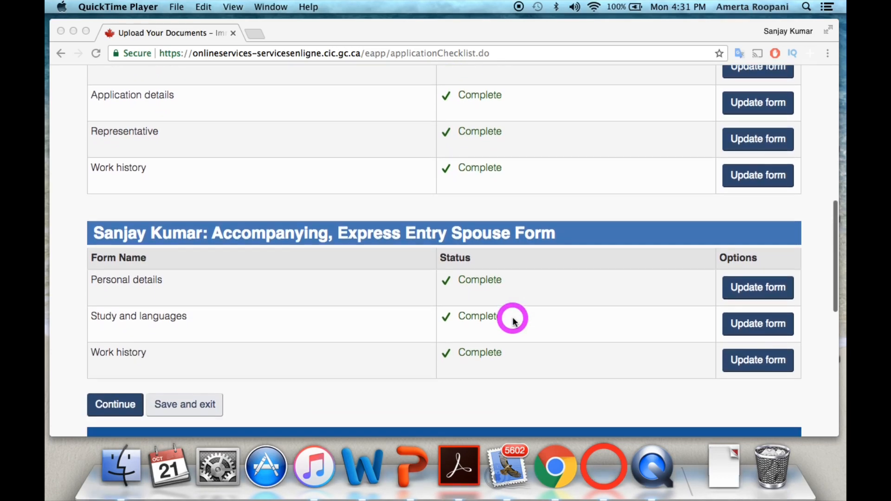
pyautogui.scroll(-3, 512, 320)
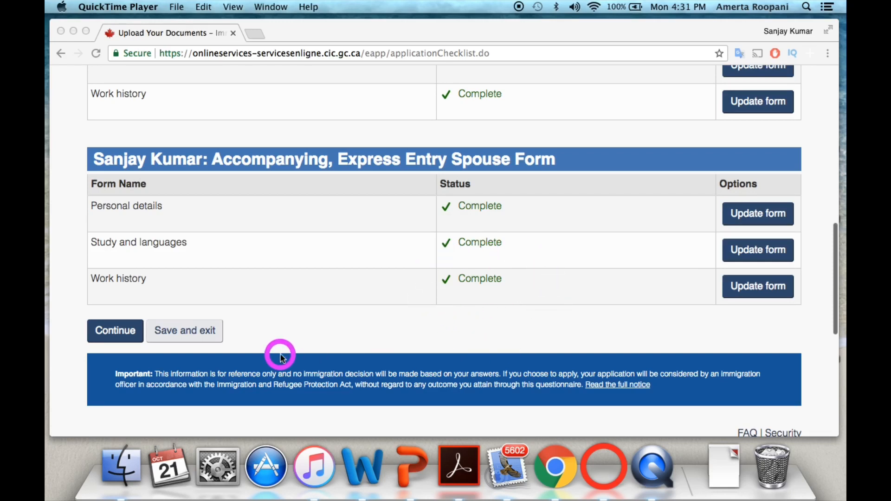
pyautogui.click(115, 331)
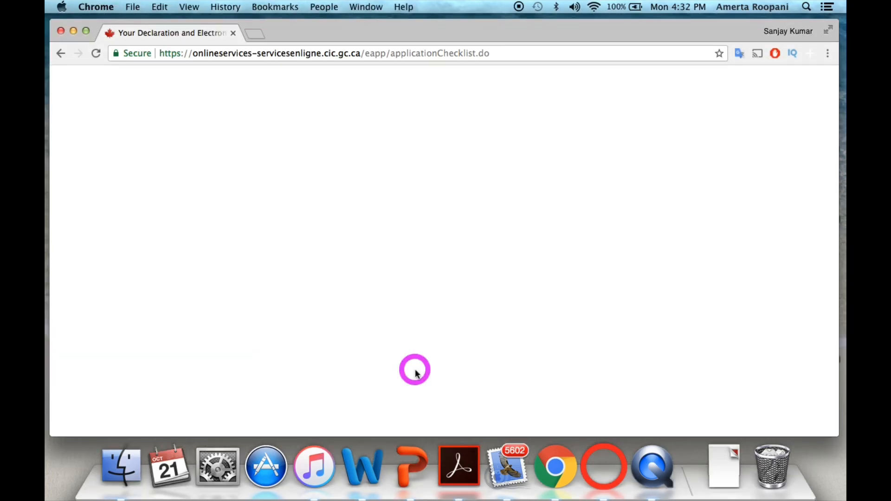
# Select "I agree" for both the declaration and the consent for use of information for research and evaluation purposes.
pyautogui.scroll(-5, 416, 370)
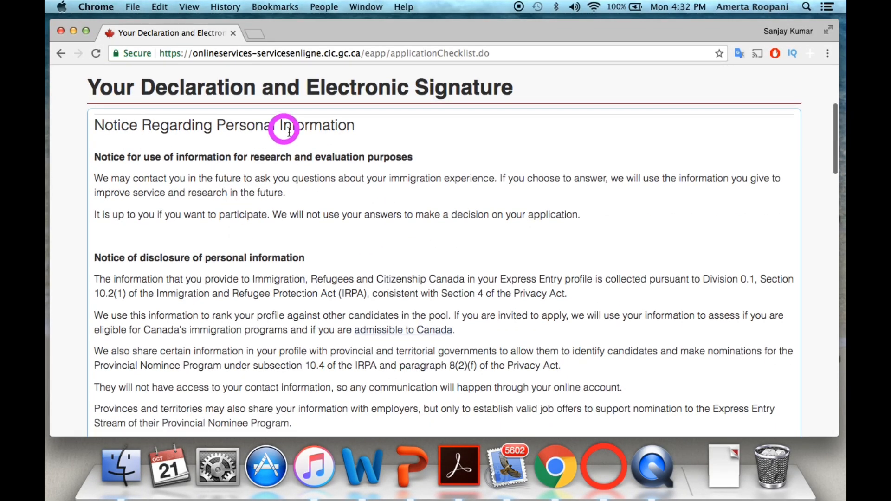
pyautogui.scroll(-10, 464, 199)
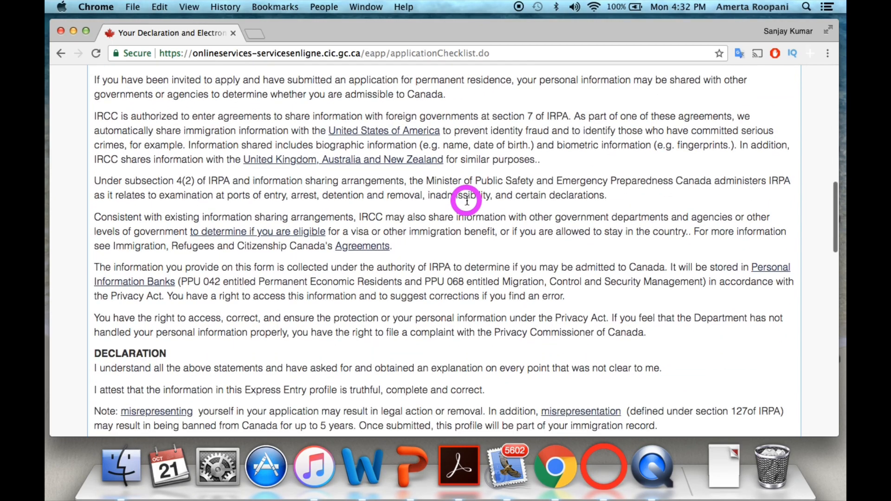
pyautogui.scroll(-4, 467, 200)
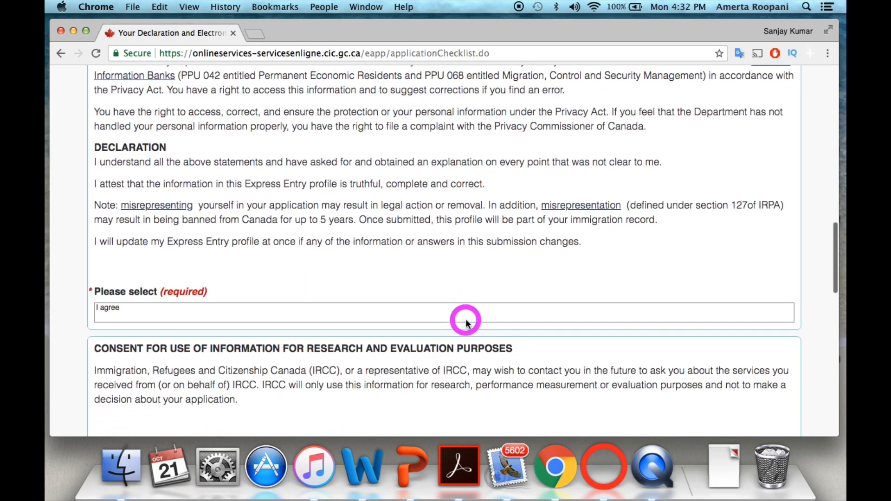
pyautogui.scroll(-3, 477, 324)
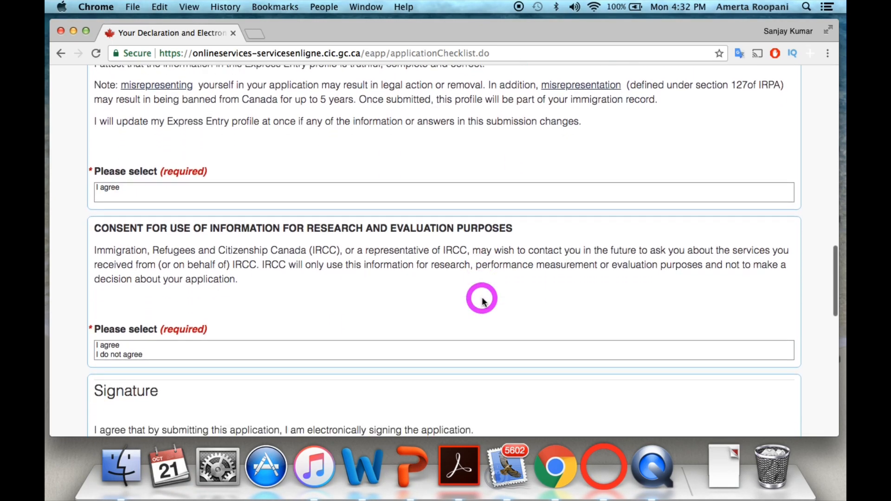
pyautogui.click(111, 171)
pyautogui.scroll(-2, 296, 257)
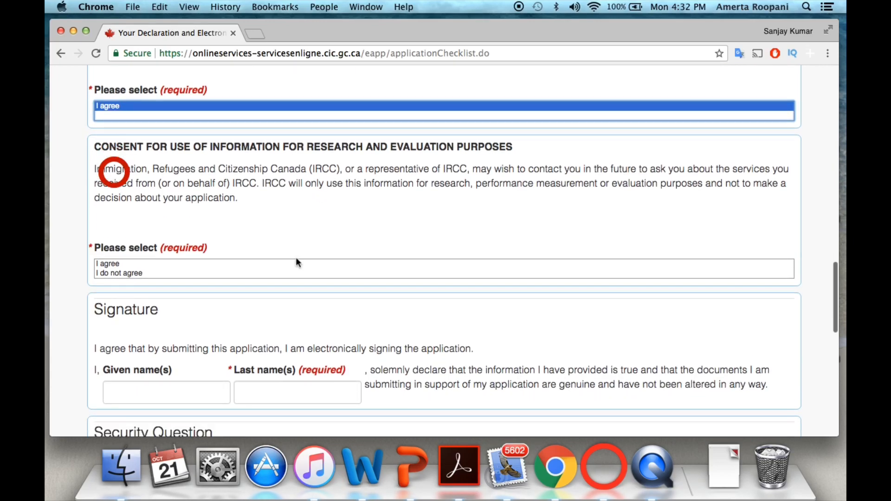
pyautogui.click(183, 273)
pyautogui.click(109, 253)
# Fill in the electronic signature with the candidate's given name and last name.
pyautogui.scroll(-3, 305, 328)
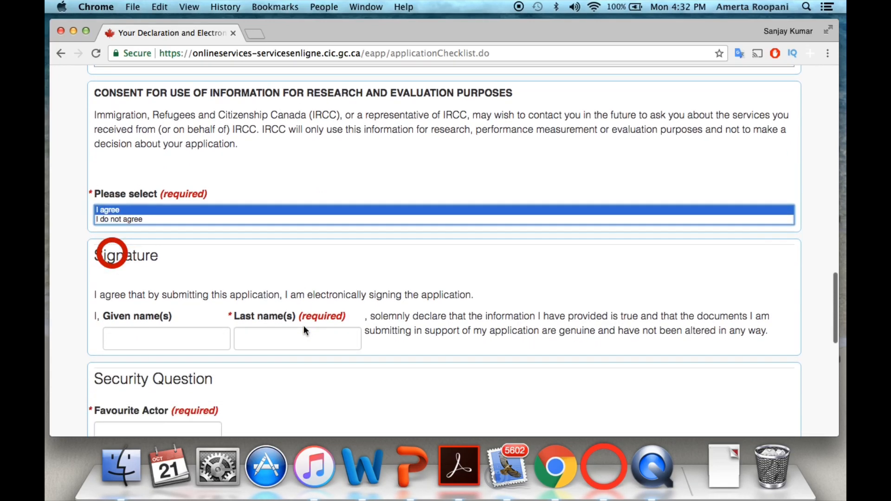
pyautogui.click(167, 288)
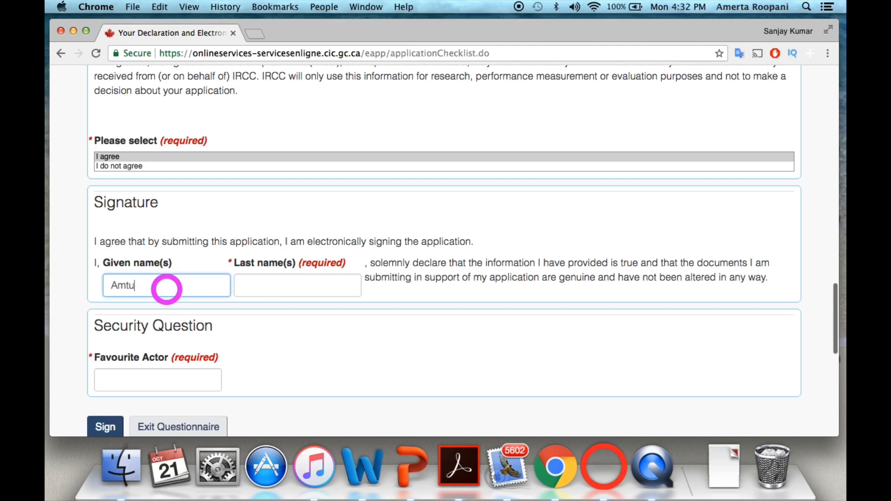
pyautogui.click(267, 293)
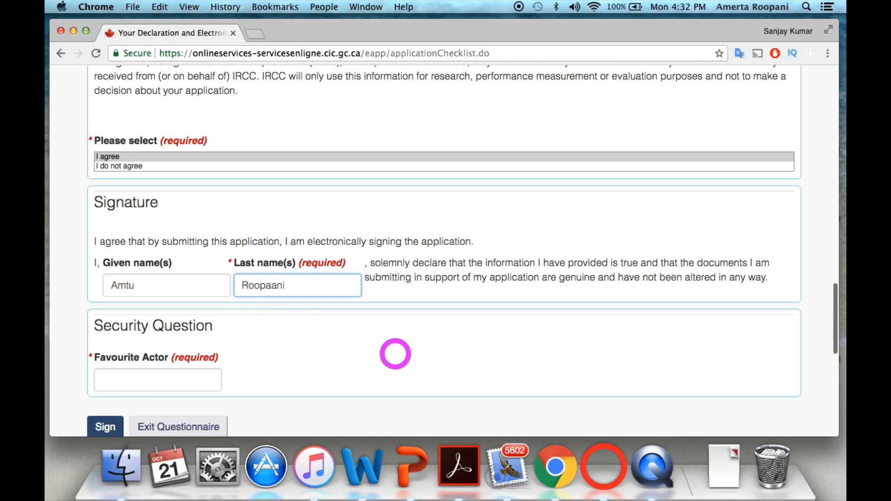
# Enter the answer to the Favourite Actor security question and sign the declaration.
pyautogui.scroll(-2, 396, 354)
pyautogui.click(177, 352)
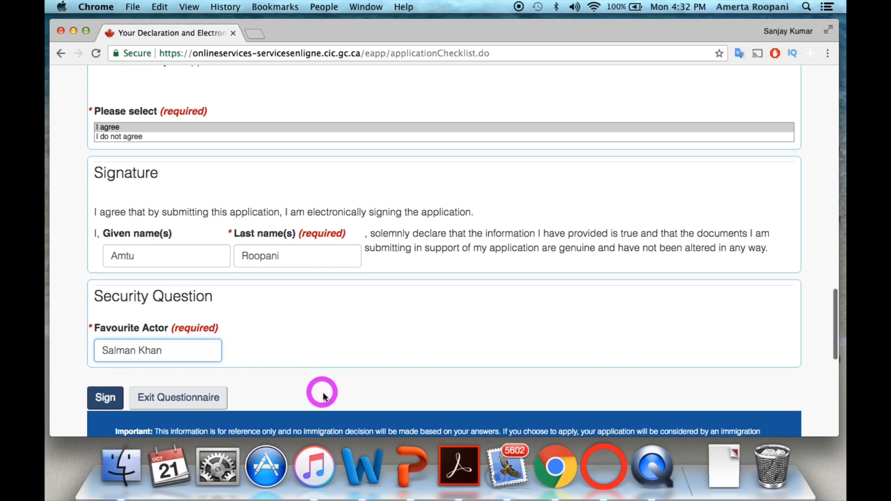
pyautogui.scroll(-3, 323, 397)
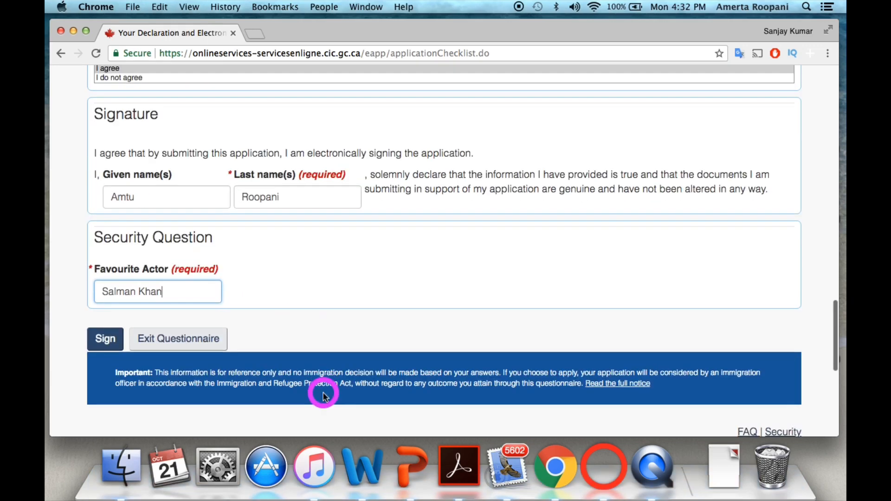
pyautogui.click(98, 340)
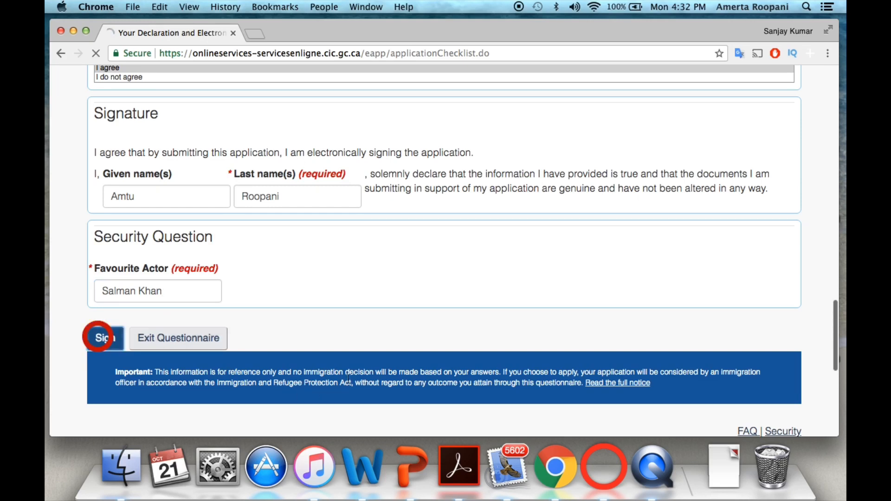
pyautogui.click(369, 361)
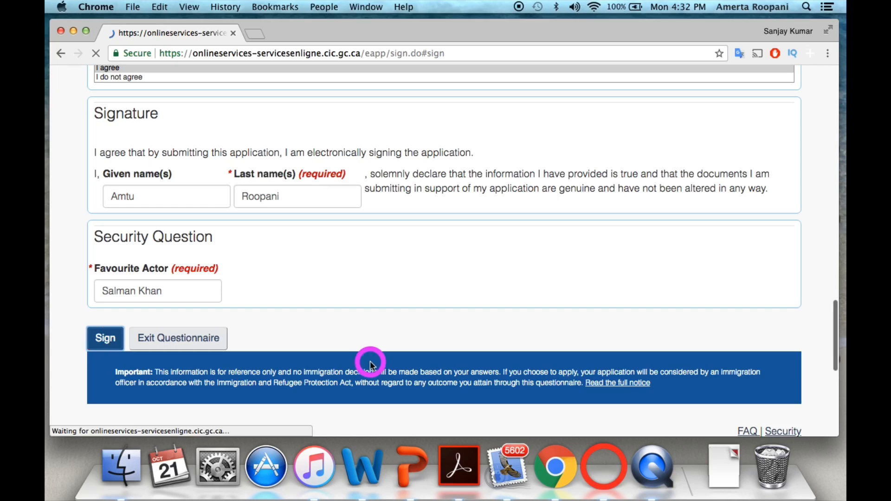
# Review the signed declaration, consent and signature, and transmit the Express Entry profile.
pyautogui.scroll(-5, 368, 360)
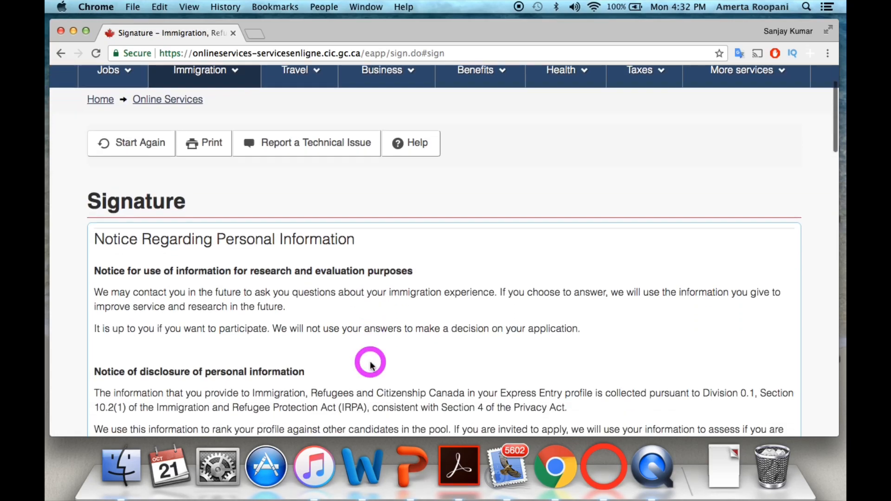
pyautogui.scroll(-15, 259, 297)
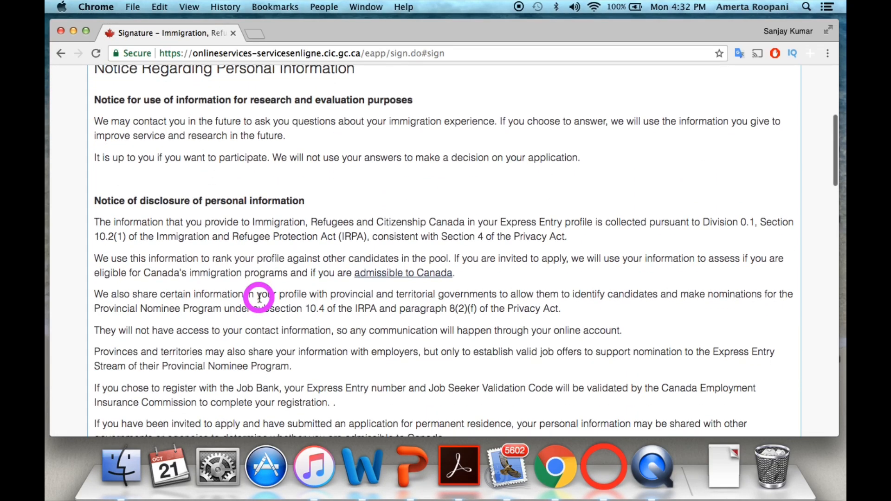
pyautogui.scroll(-2, 616, 353)
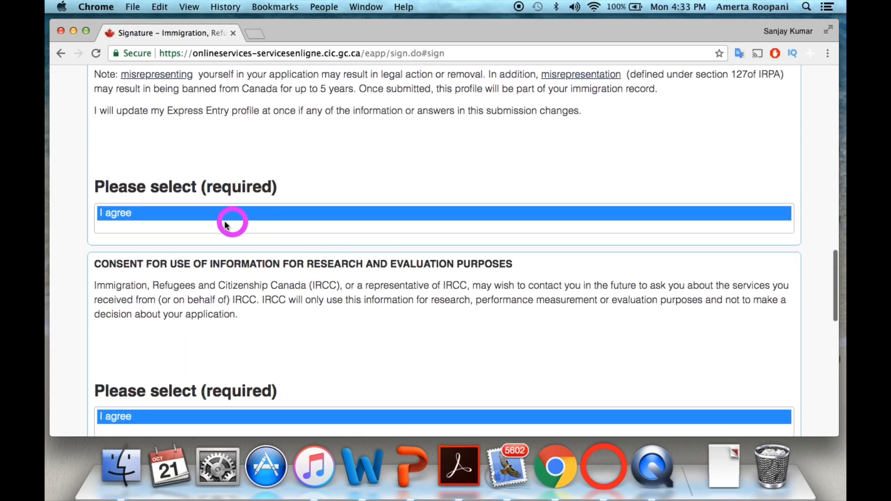
pyautogui.scroll(-8, 329, 299)
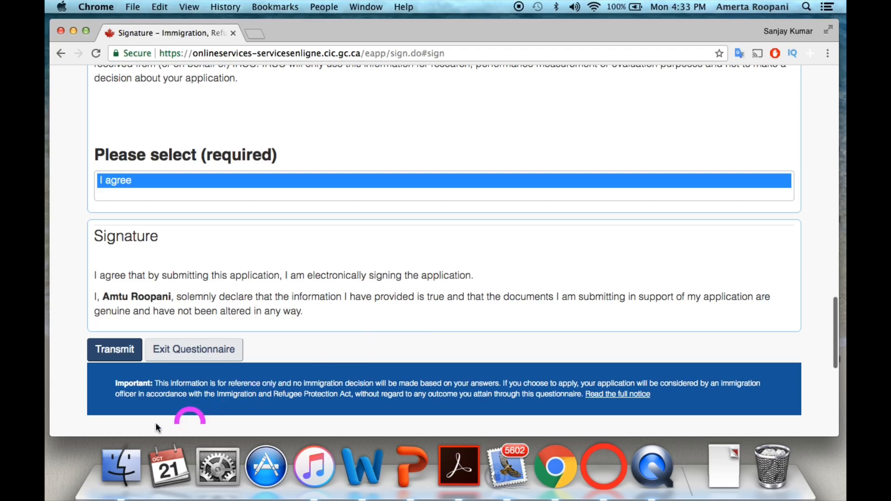
pyautogui.click(116, 351)
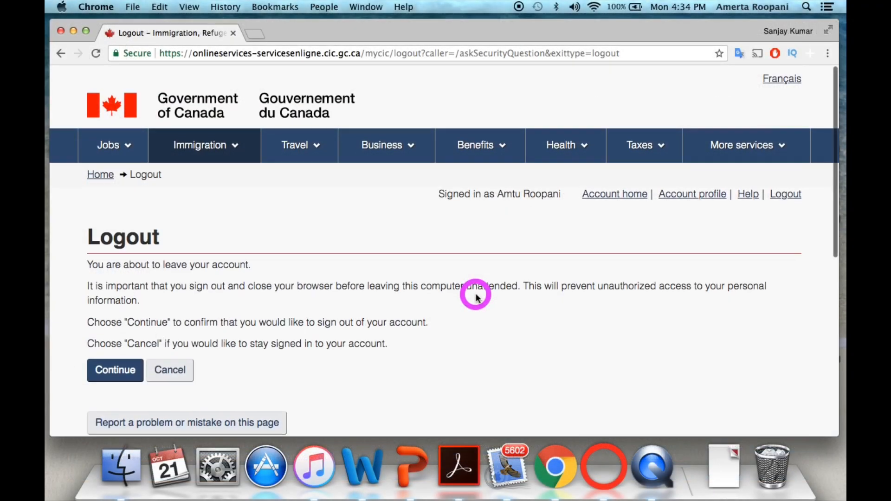
# Exit the submitted questionnaire and confirm signing out of the account.
pyautogui.scroll(-3, 475, 294)
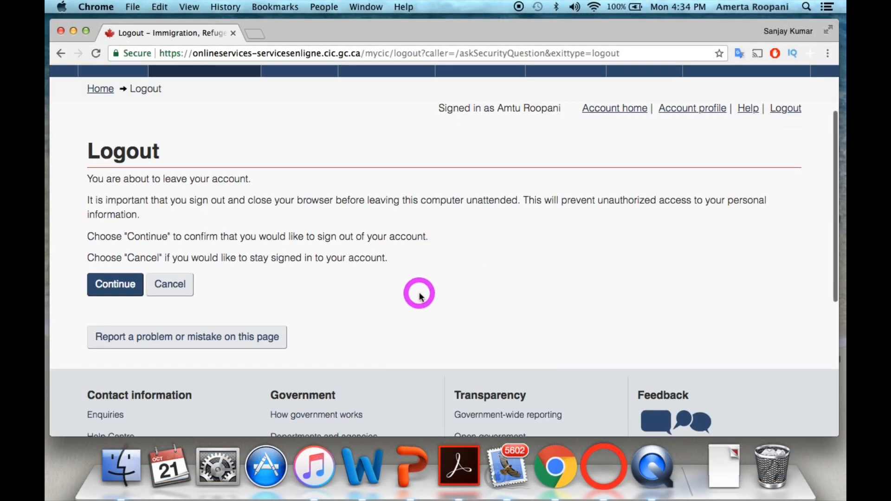
pyautogui.click(115, 285)
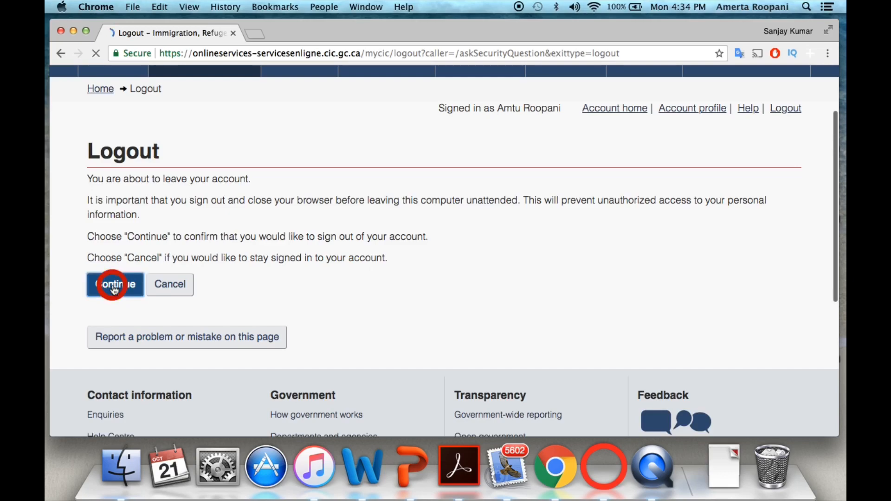